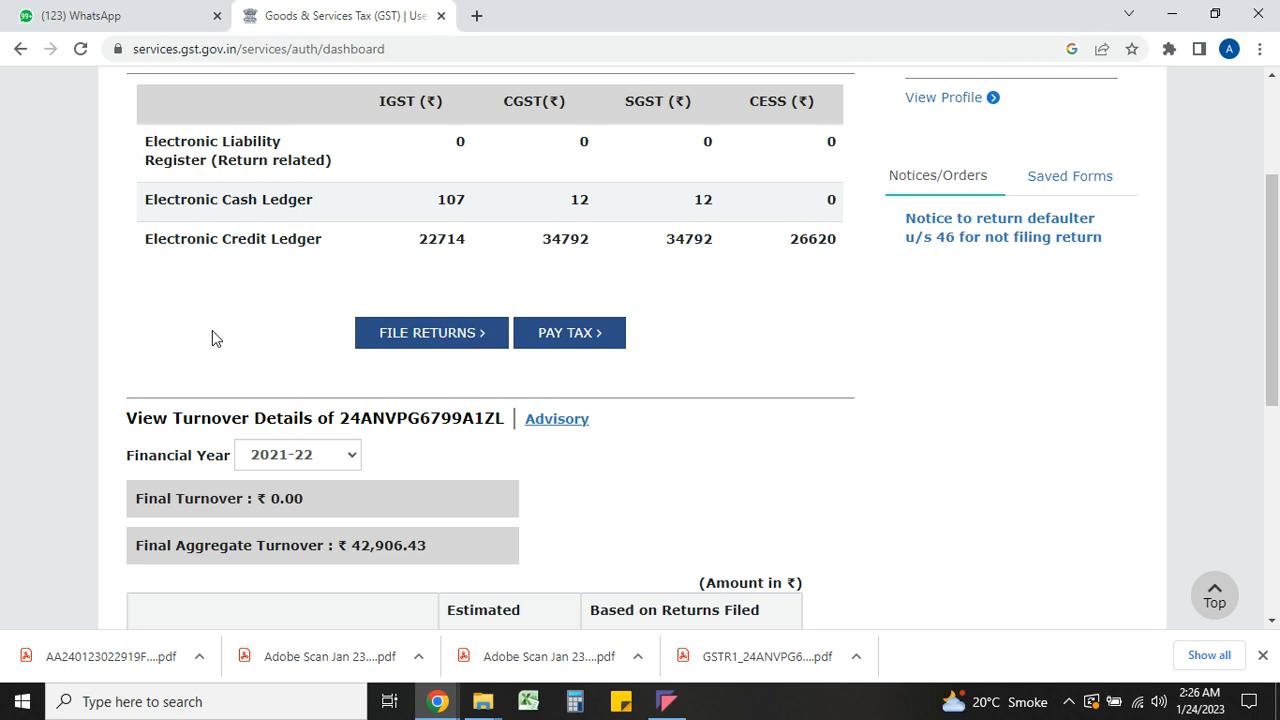
Open the Electronic Cash Ledger from Services > Ledgers, showing the ₹131.00 January balance
{"action": "scroll", "coordinate": [212, 333], "scroll_direction": "up", "scroll_amount": 1}
{"action": "scroll", "coordinate": [212, 338], "scroll_direction": "down", "scroll_amount": 1}
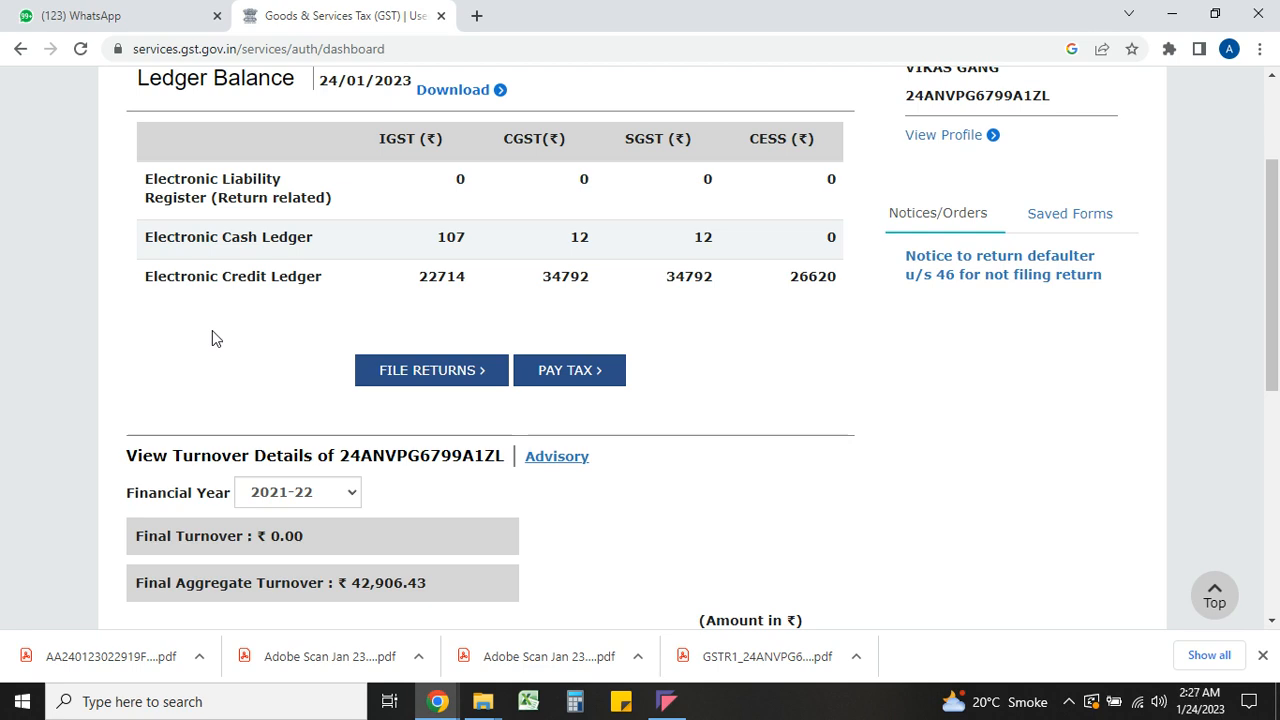
{"action": "scroll", "coordinate": [212, 338], "scroll_direction": "up", "scroll_amount": 2}
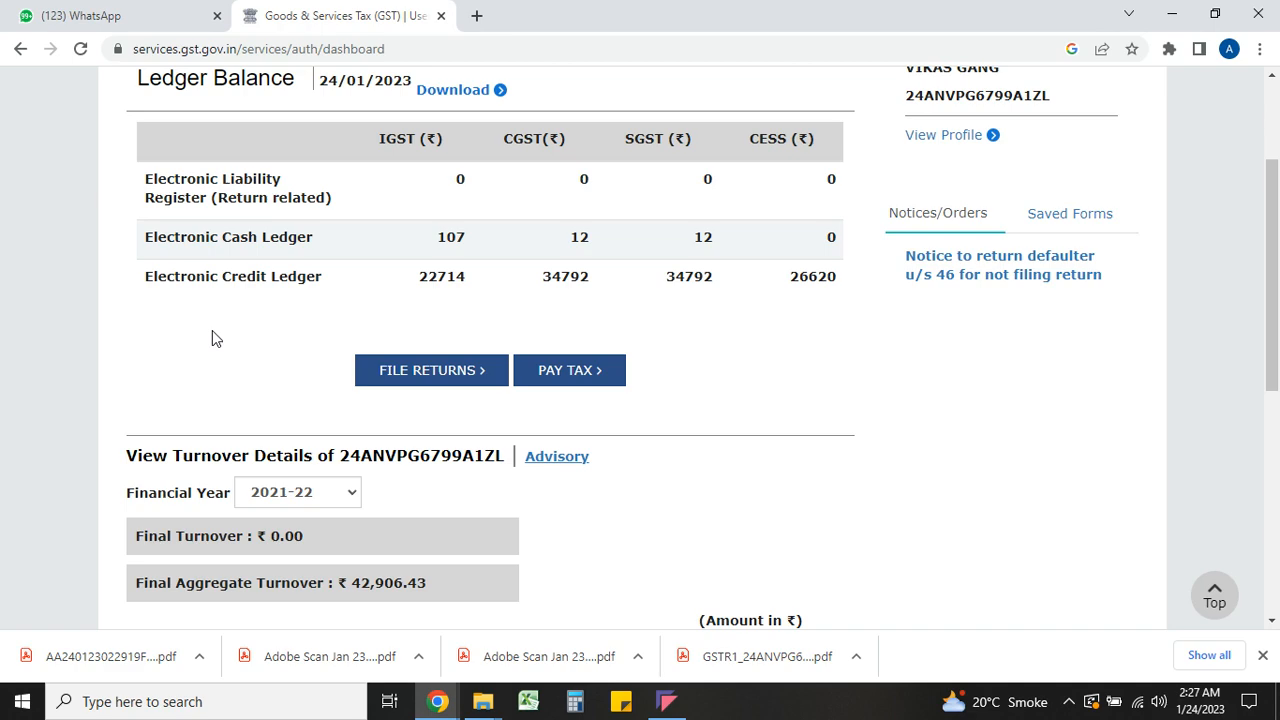
{"action": "scroll", "coordinate": [212, 338], "scroll_direction": "down", "scroll_amount": 1}
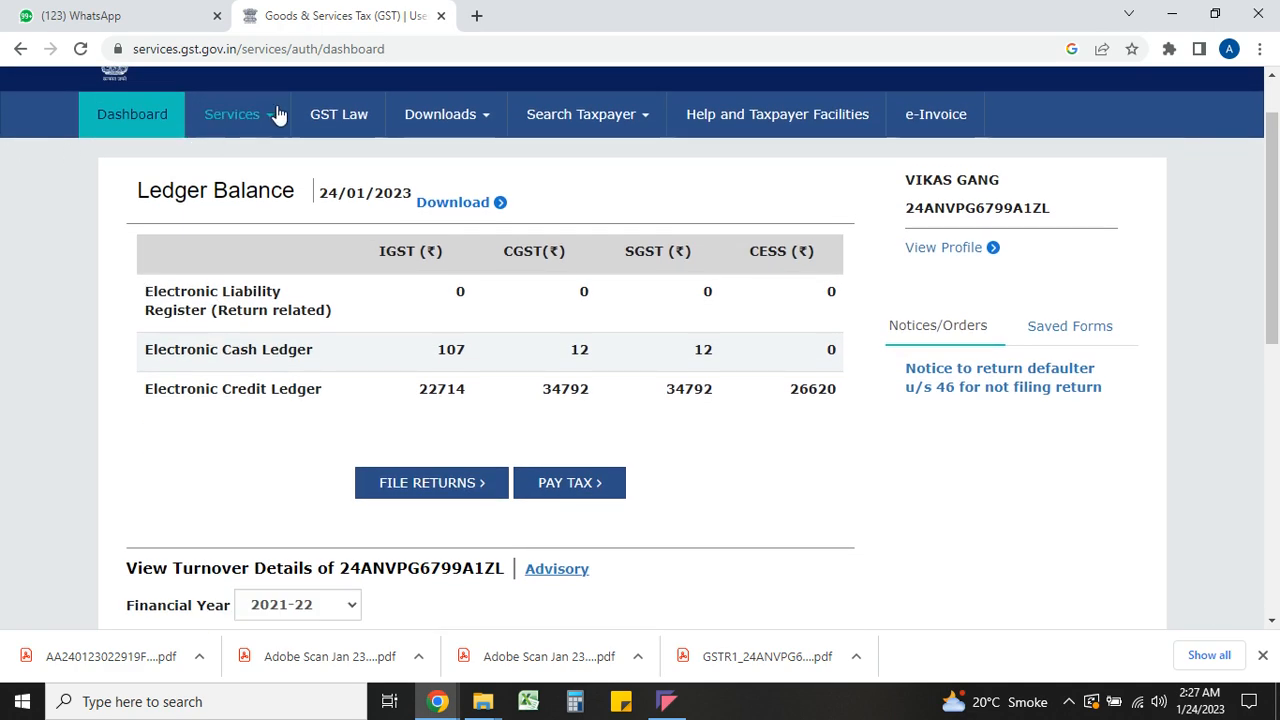
{"action": "mouse_move", "coordinate": [250, 116]}
{"action": "mouse_move", "coordinate": [236, 162]}
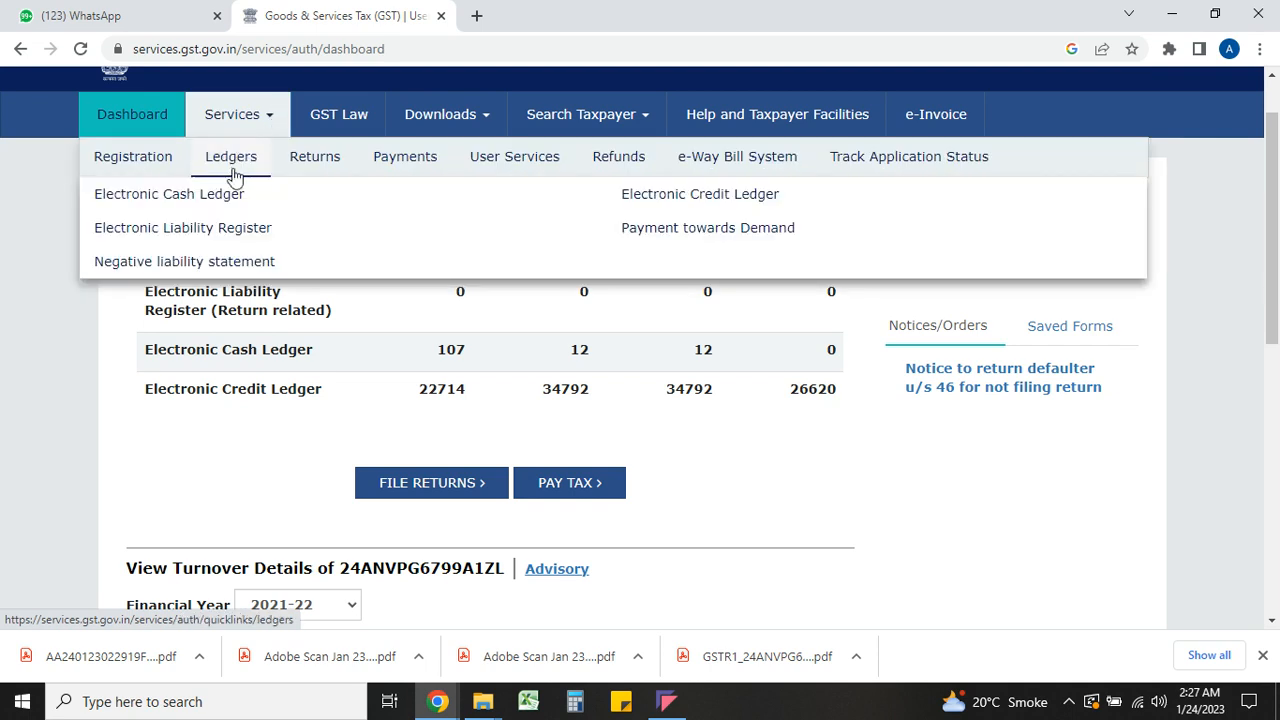
{"action": "left_click", "coordinate": [214, 197]}
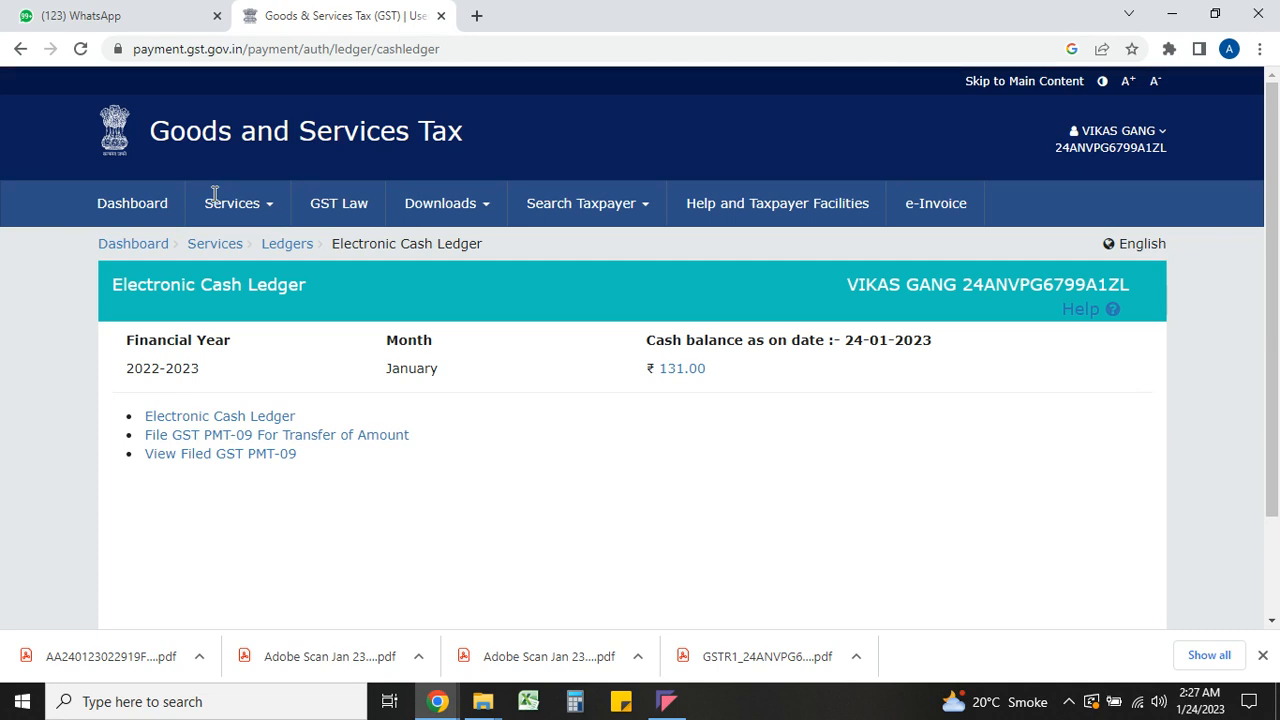
Start a GST PMT-09 filing to transfer the ₹131 cash ledger balance
{"action": "scroll", "coordinate": [214, 193], "scroll_direction": "down", "scroll_amount": 3}
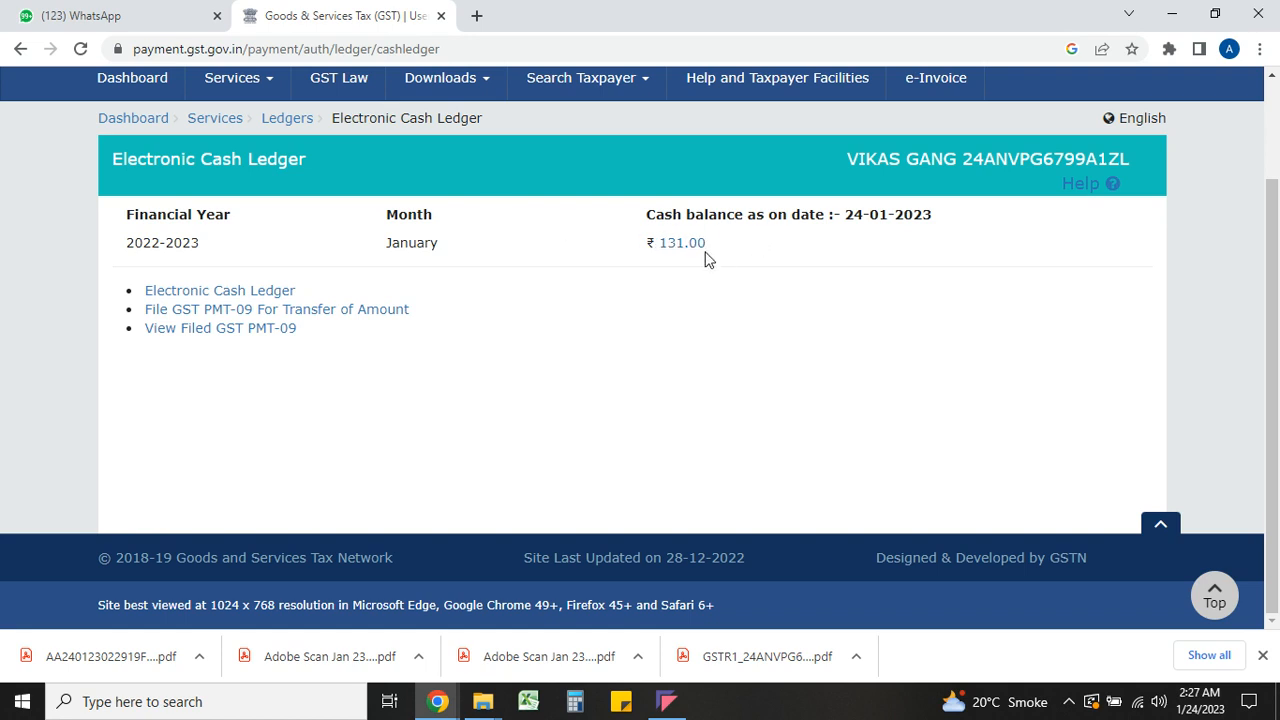
{"action": "left_click", "coordinate": [356, 318]}
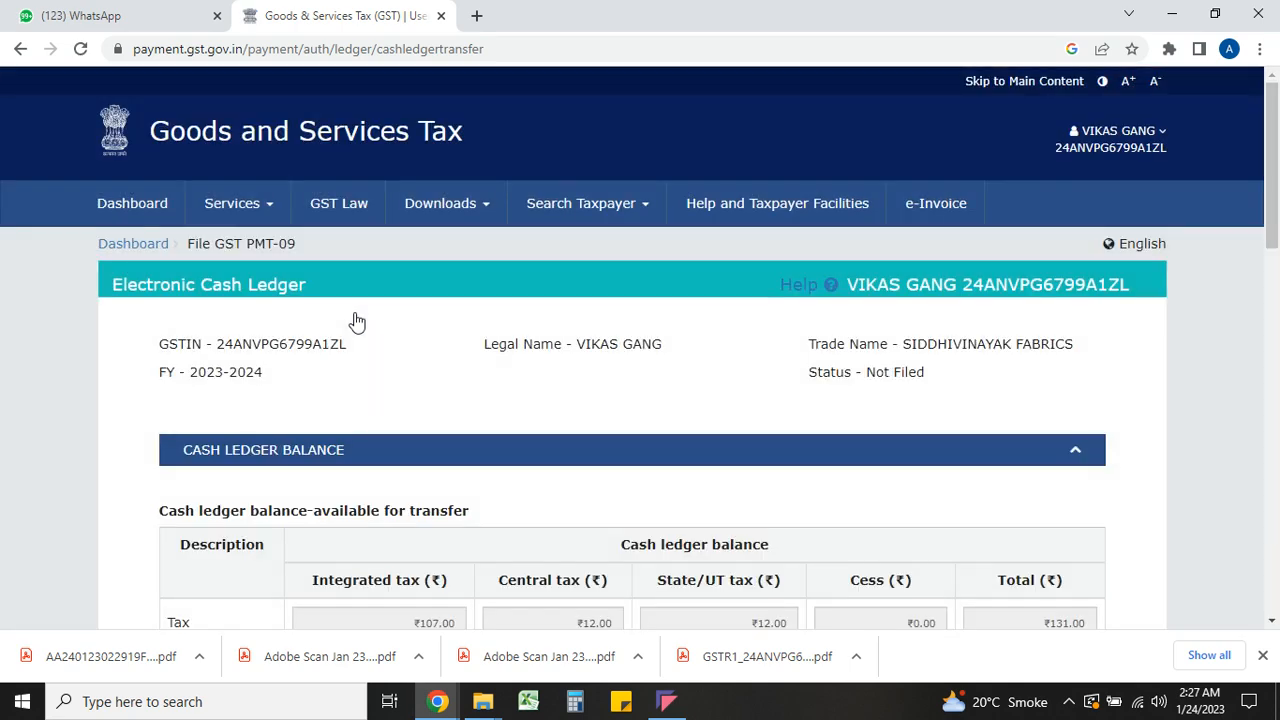
Scroll past the ₹107/₹12/₹12 balance tables to the empty Add record section
{"action": "scroll", "coordinate": [356, 320], "scroll_direction": "down", "scroll_amount": 4}
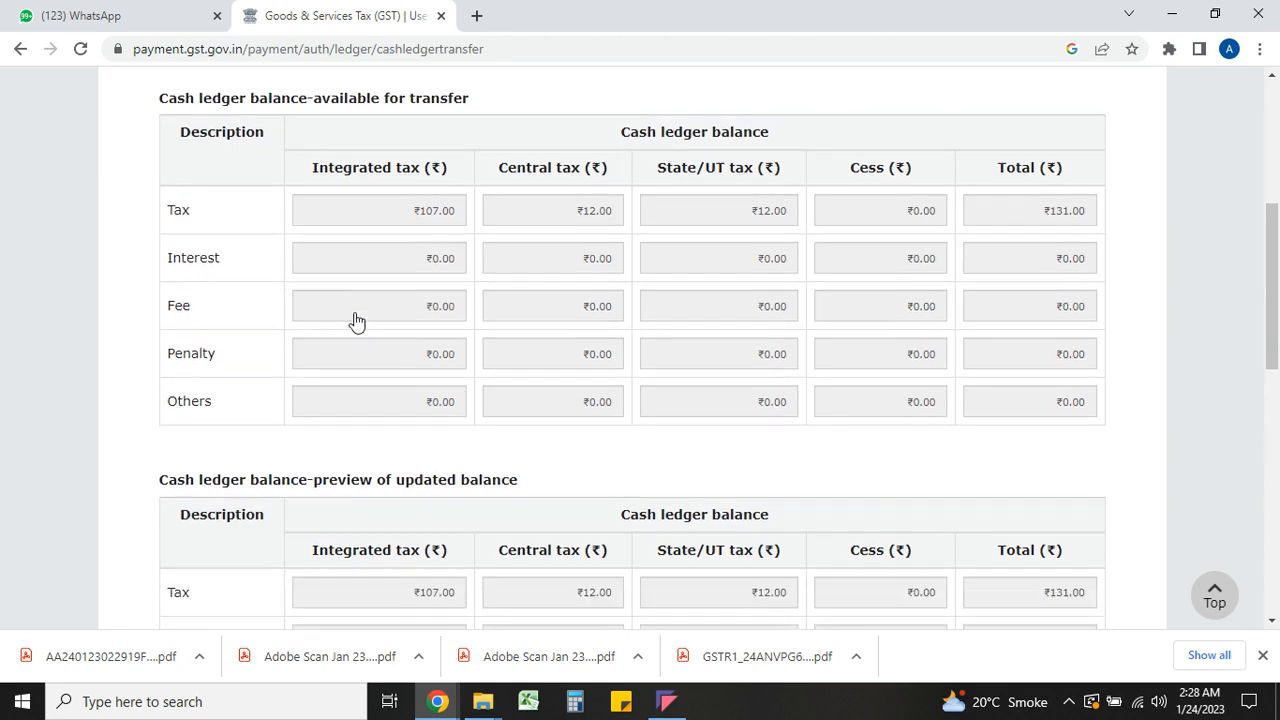
{"action": "scroll", "coordinate": [356, 320], "scroll_direction": "down", "scroll_amount": 1}
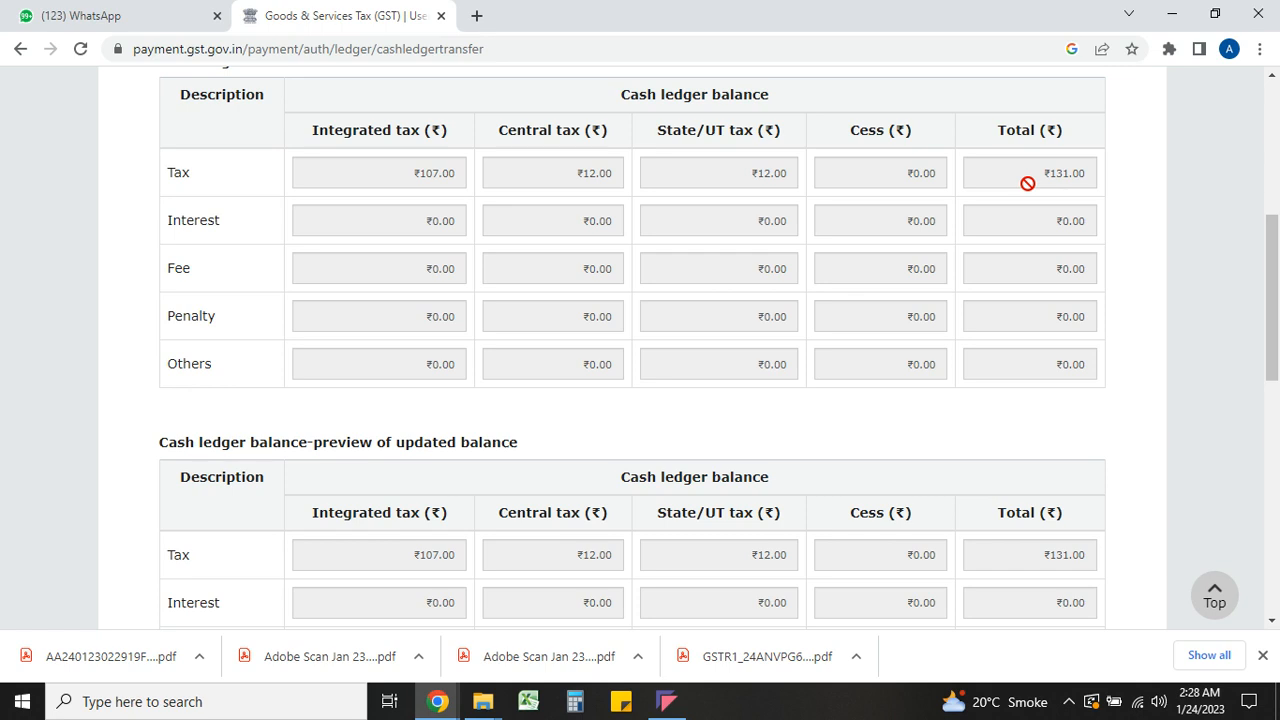
{"action": "scroll", "coordinate": [1027, 183], "scroll_direction": "down", "scroll_amount": 3}
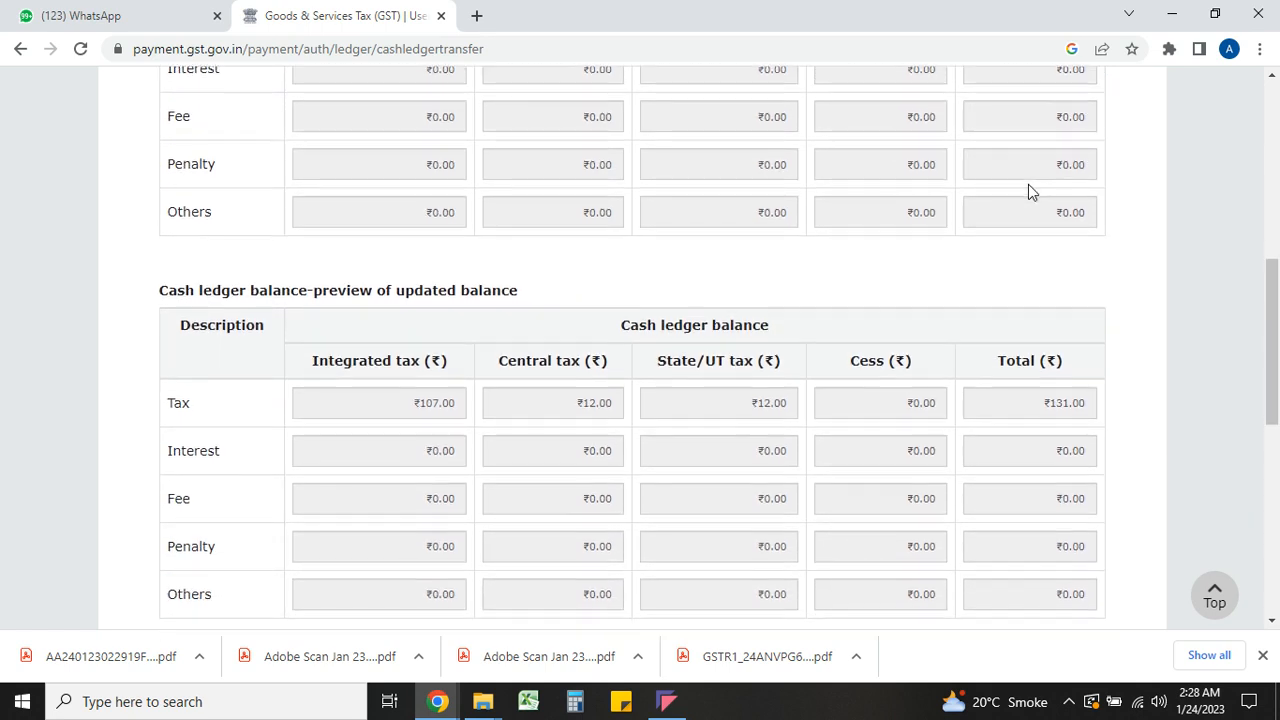
{"action": "scroll", "coordinate": [1028, 184], "scroll_direction": "down", "scroll_amount": 4}
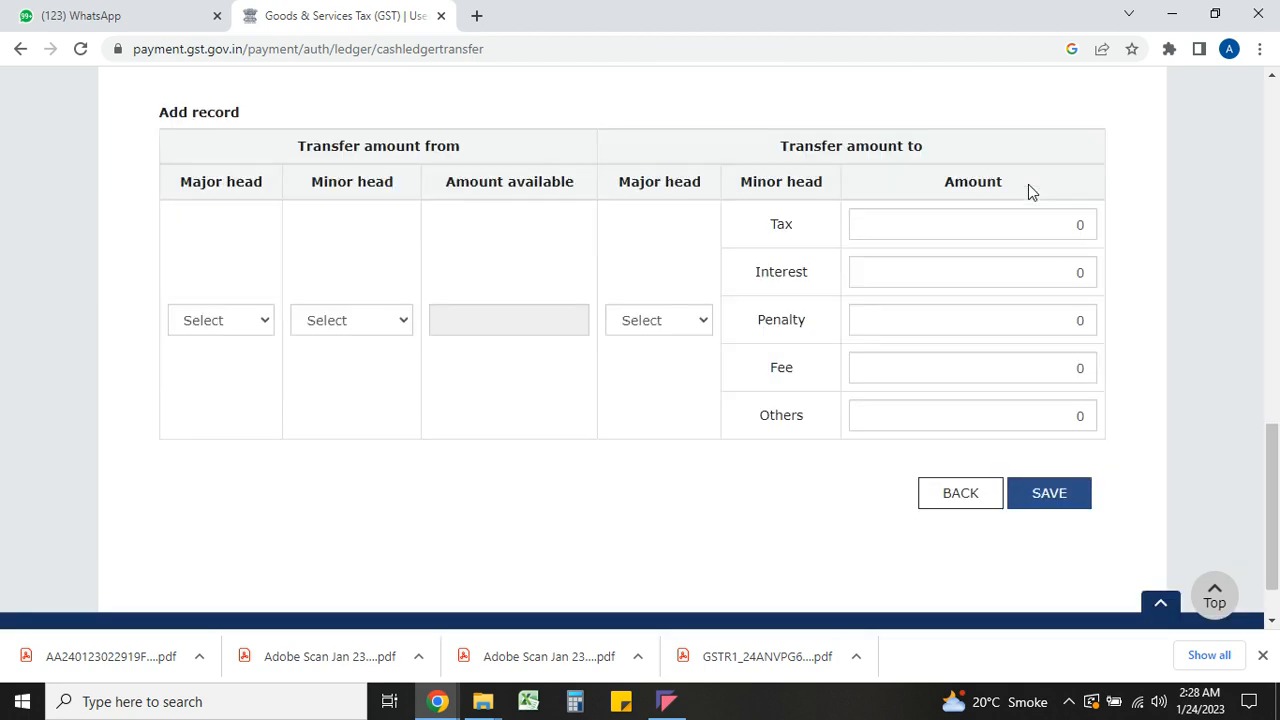
Check the IGST Interest and Fee balances, then set the source to IGST Tax (₹107.00)
{"action": "scroll", "coordinate": [1028, 184], "scroll_direction": "down", "scroll_amount": 1}
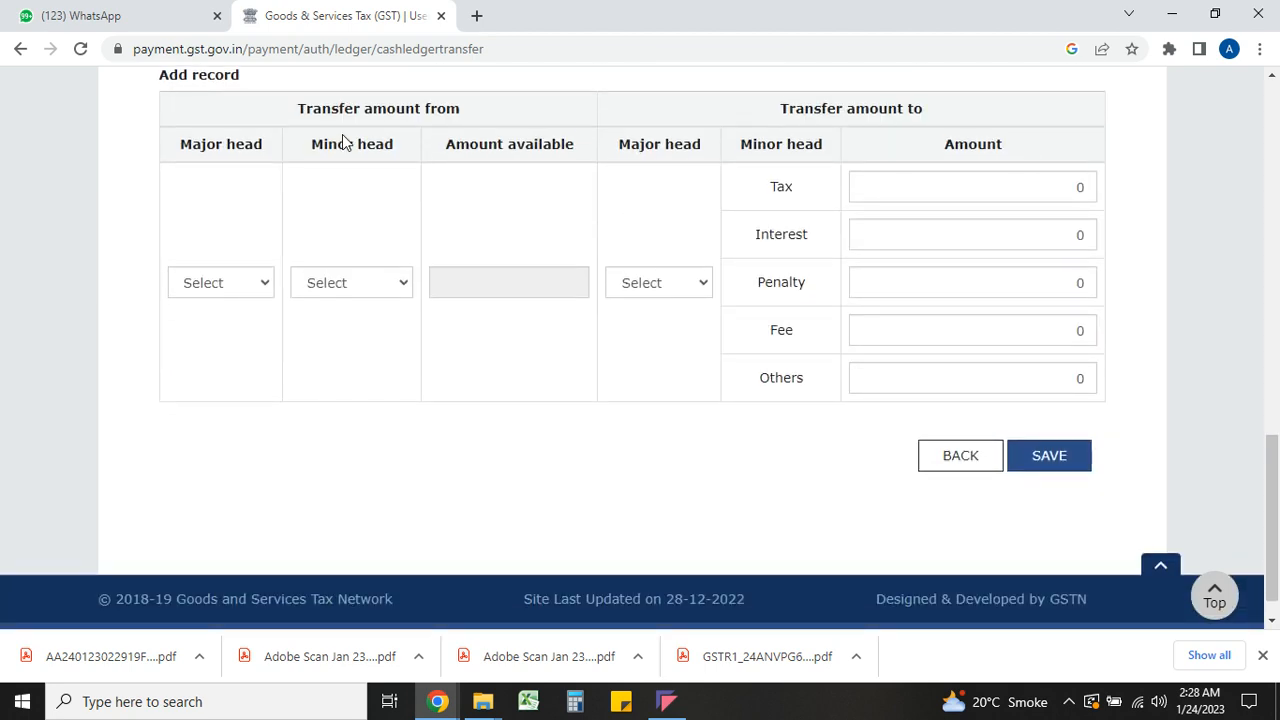
{"action": "left_click", "coordinate": [231, 288]}
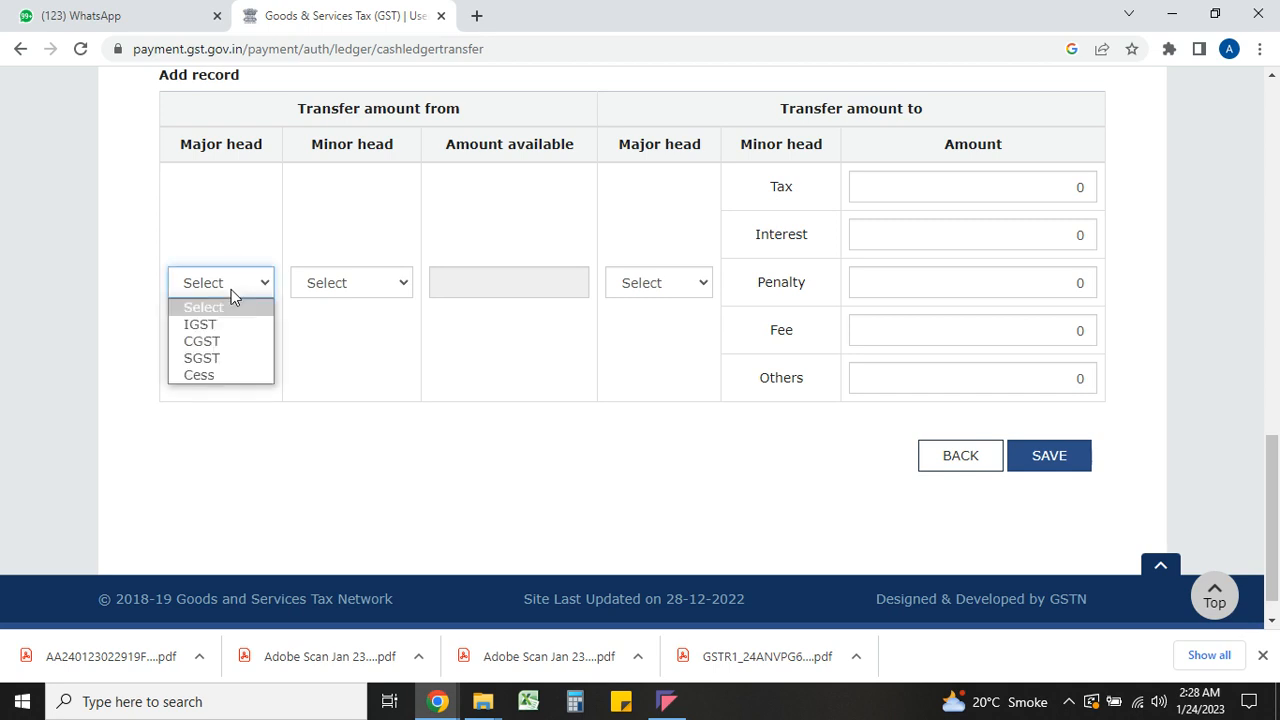
{"action": "left_click", "coordinate": [233, 324]}
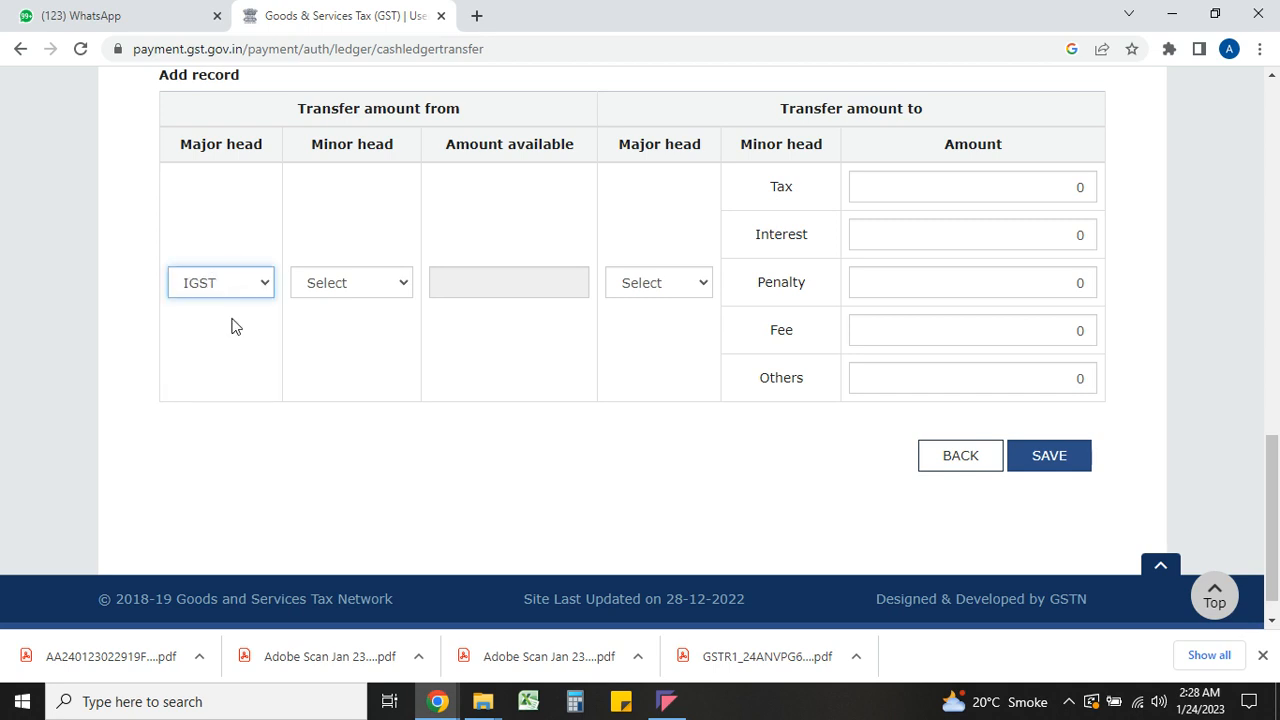
{"action": "left_click", "coordinate": [340, 290]}
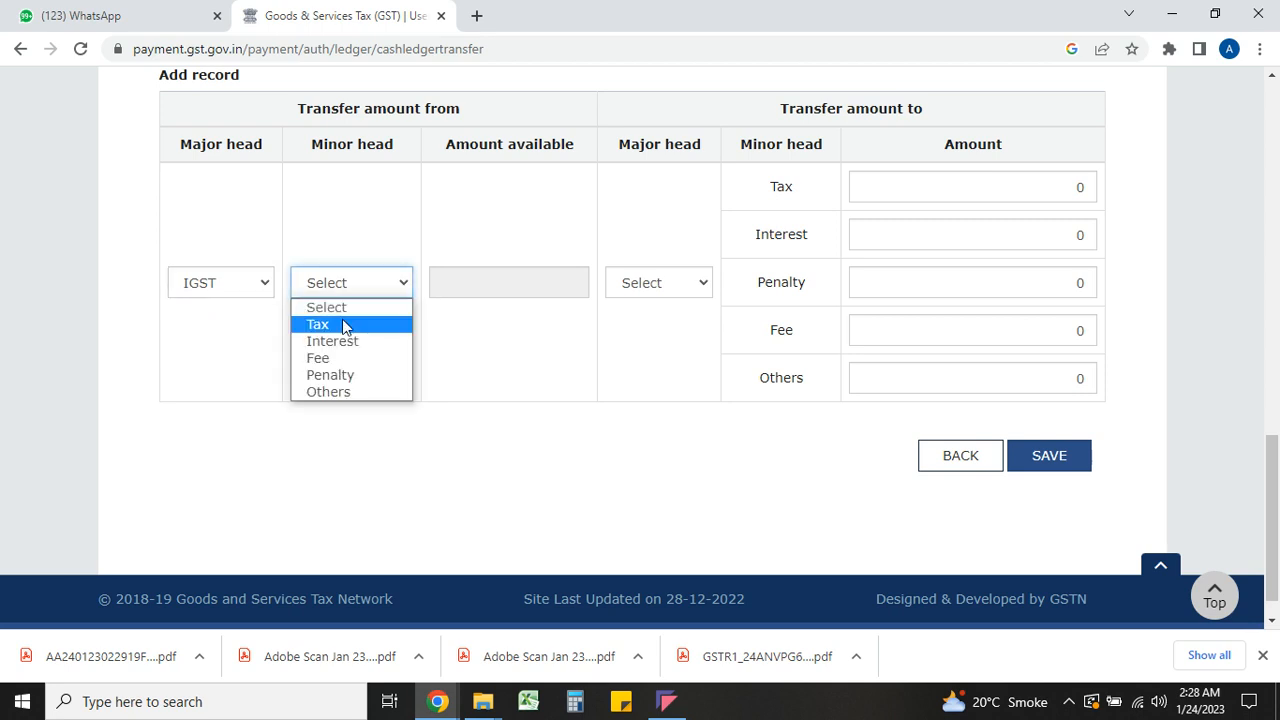
{"action": "left_click", "coordinate": [342, 322]}
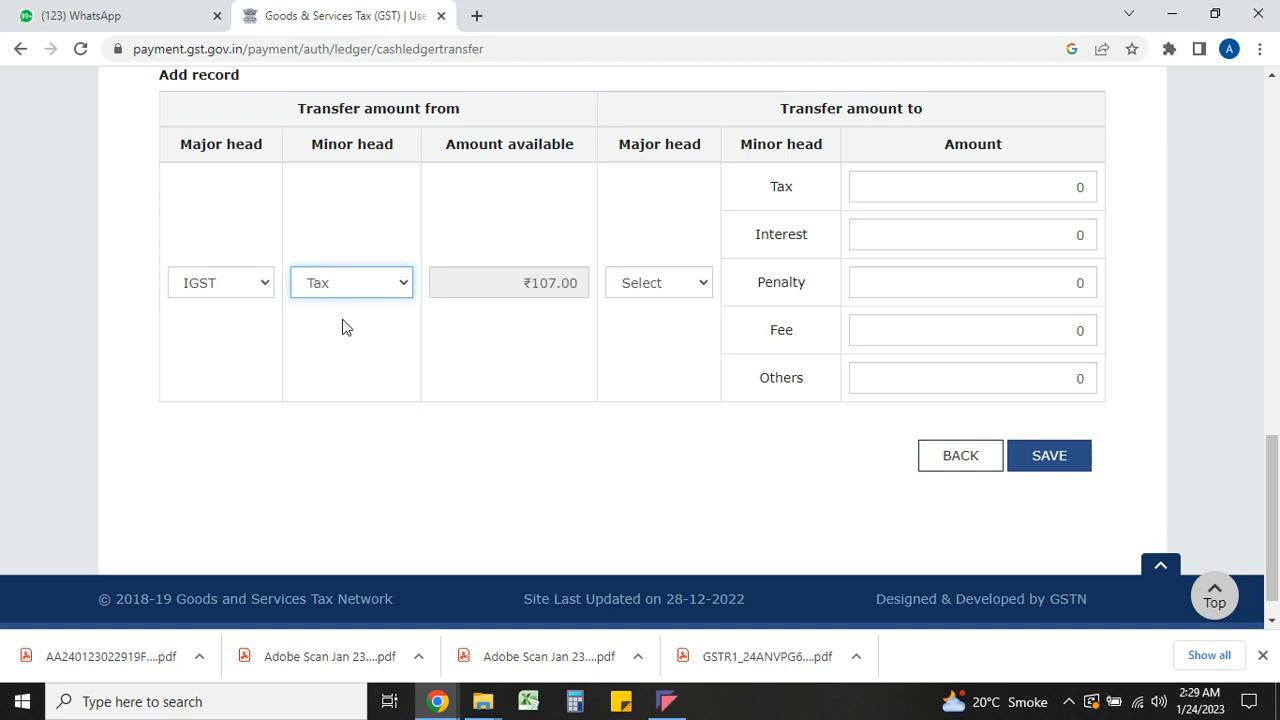
{"action": "left_click", "coordinate": [343, 294]}
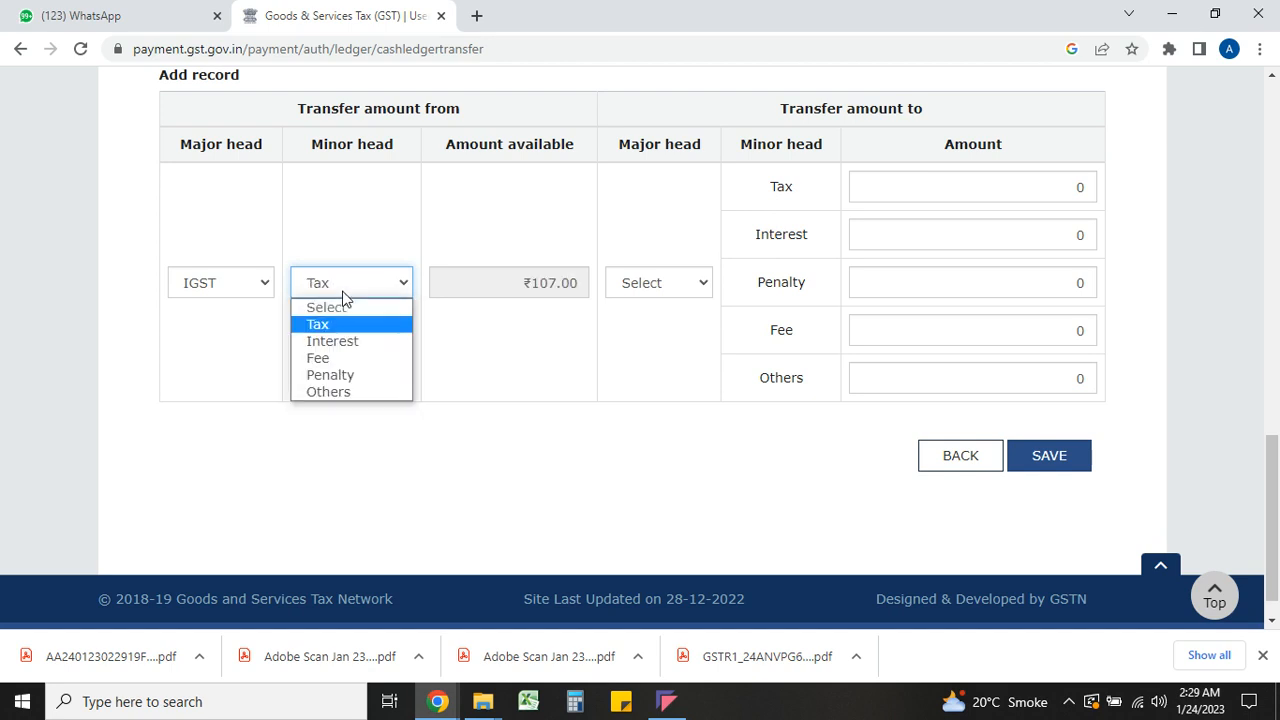
{"action": "left_click", "coordinate": [345, 343]}
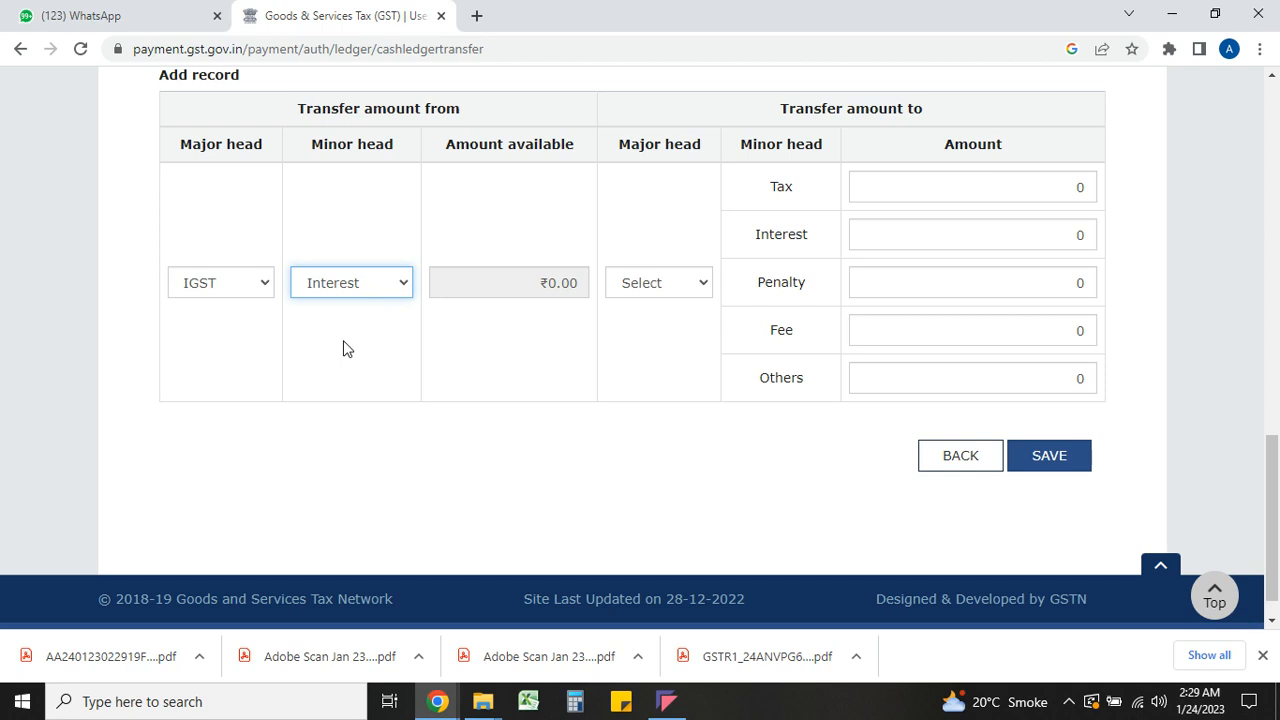
{"action": "left_click", "coordinate": [347, 287]}
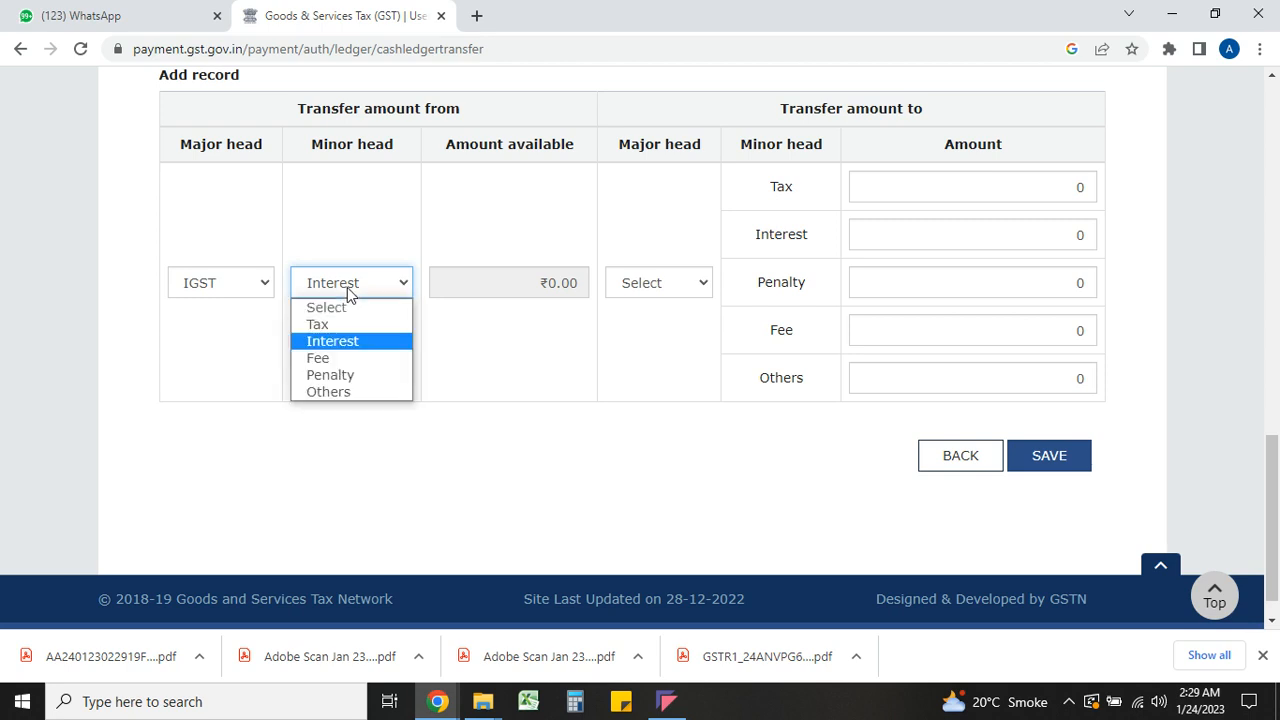
{"action": "left_click", "coordinate": [350, 358]}
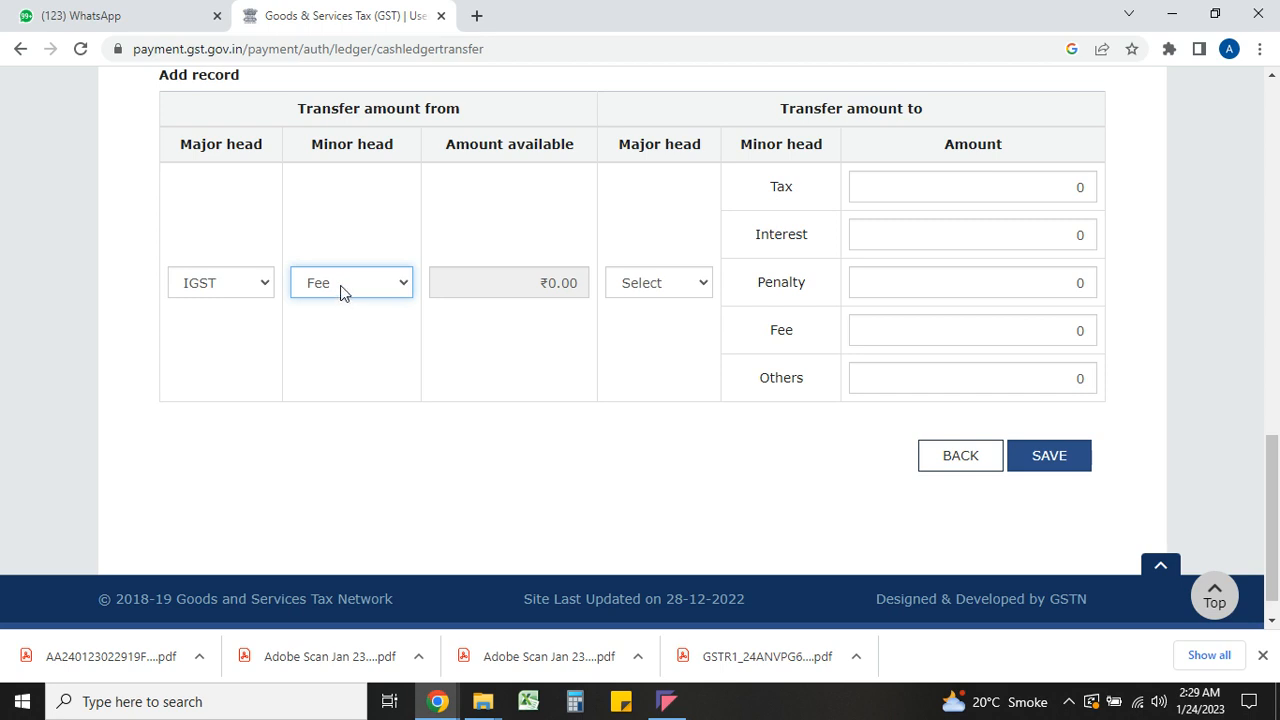
{"action": "left_click", "coordinate": [340, 288]}
{"action": "left_click", "coordinate": [340, 322]}
Save a ₹50 transfer from IGST Tax into the CGST Fee head and confirm it
{"action": "left_click", "coordinate": [652, 294]}
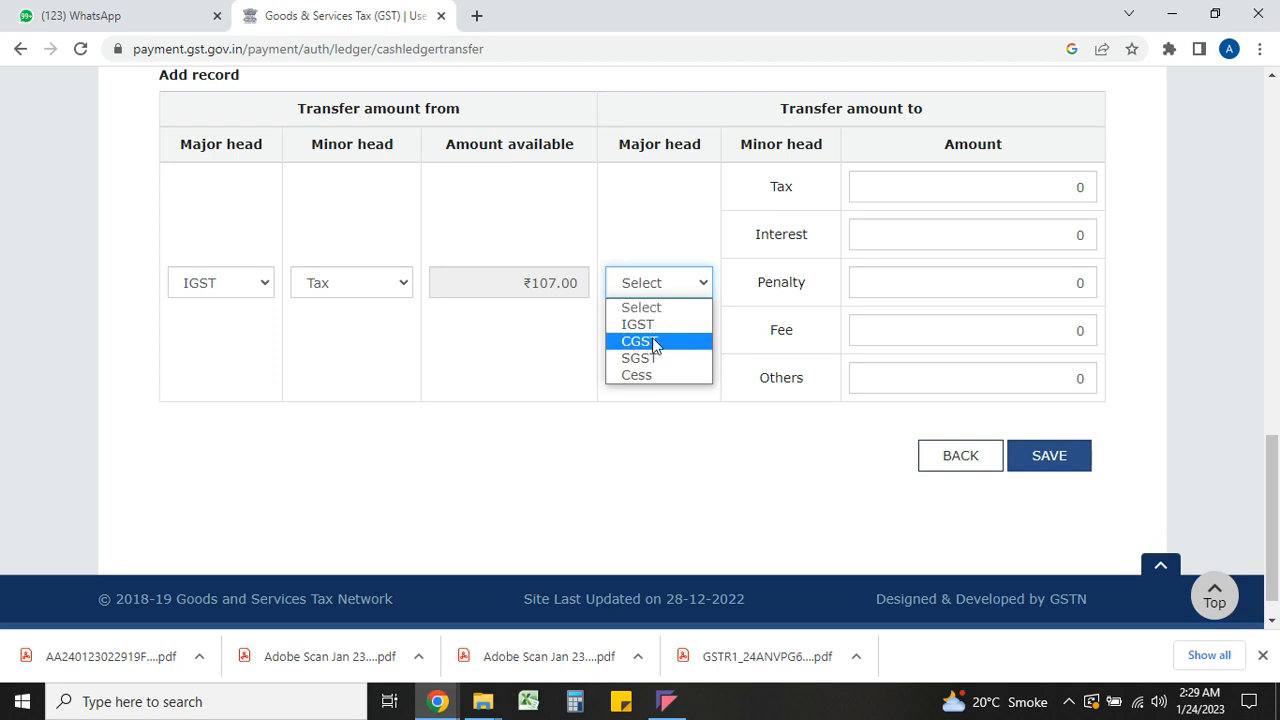
{"action": "left_click", "coordinate": [652, 341]}
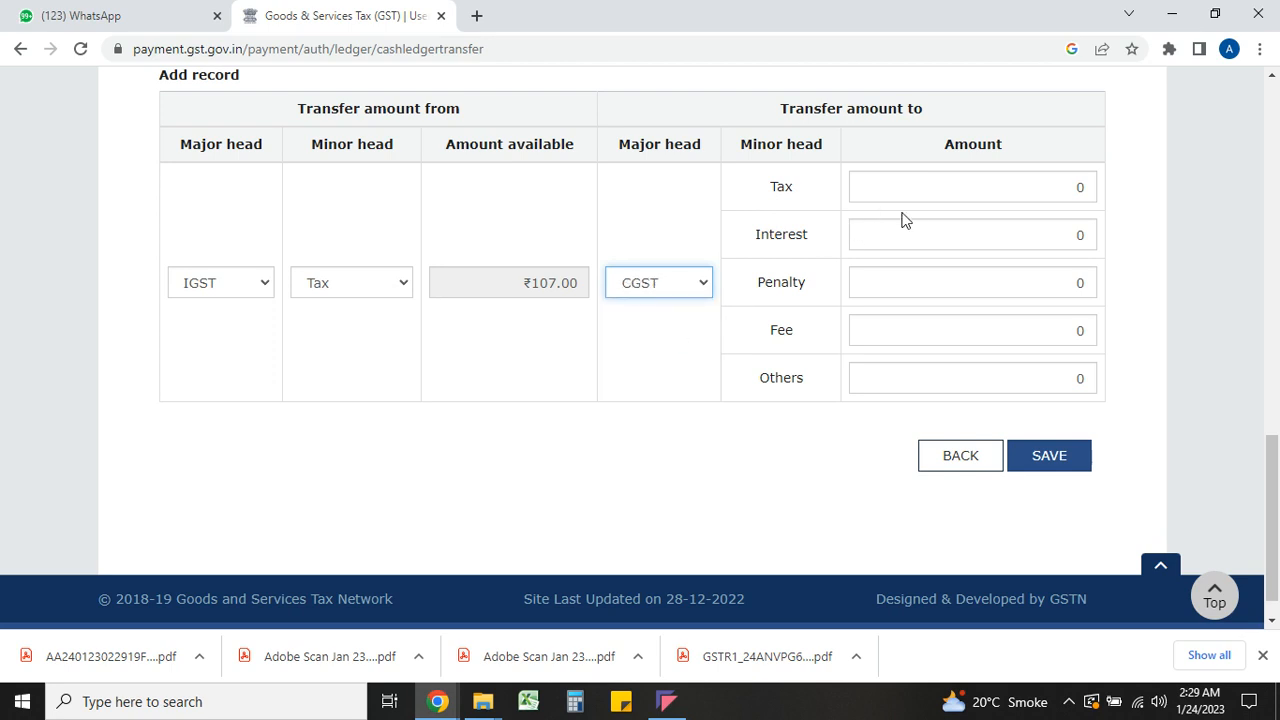
{"action": "left_click", "coordinate": [958, 189]}
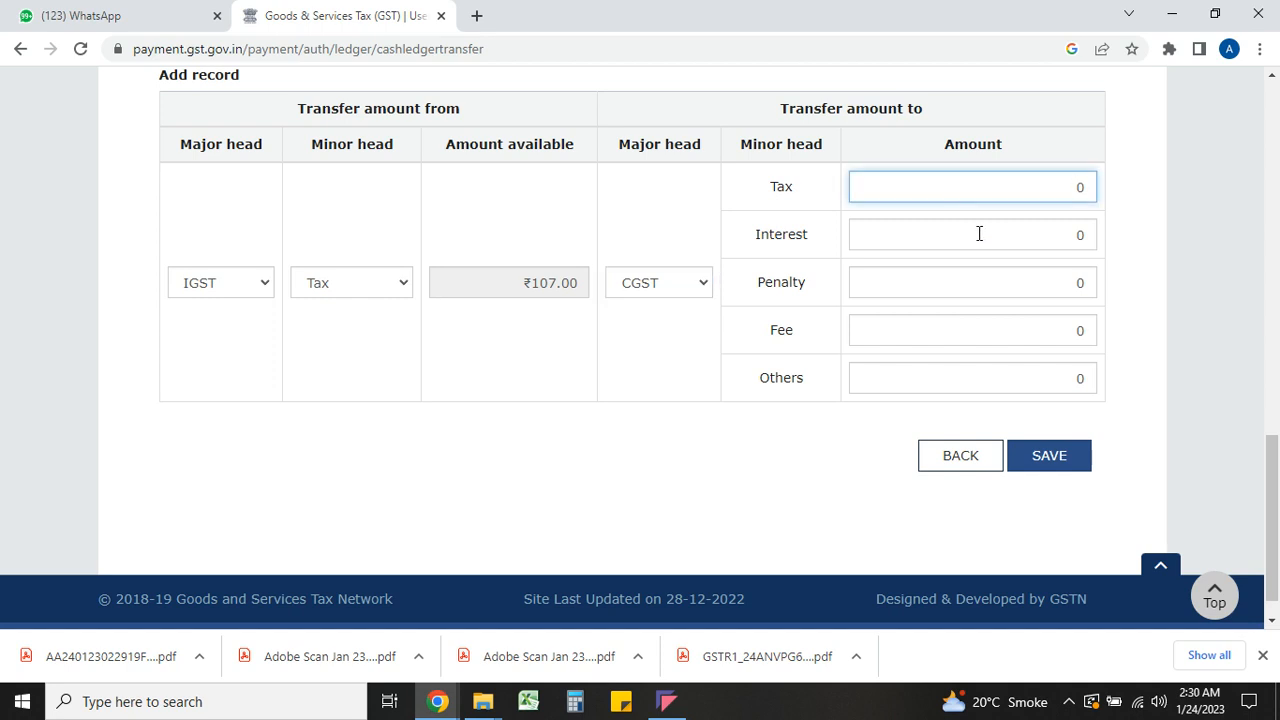
{"action": "left_click", "coordinate": [978, 234]}
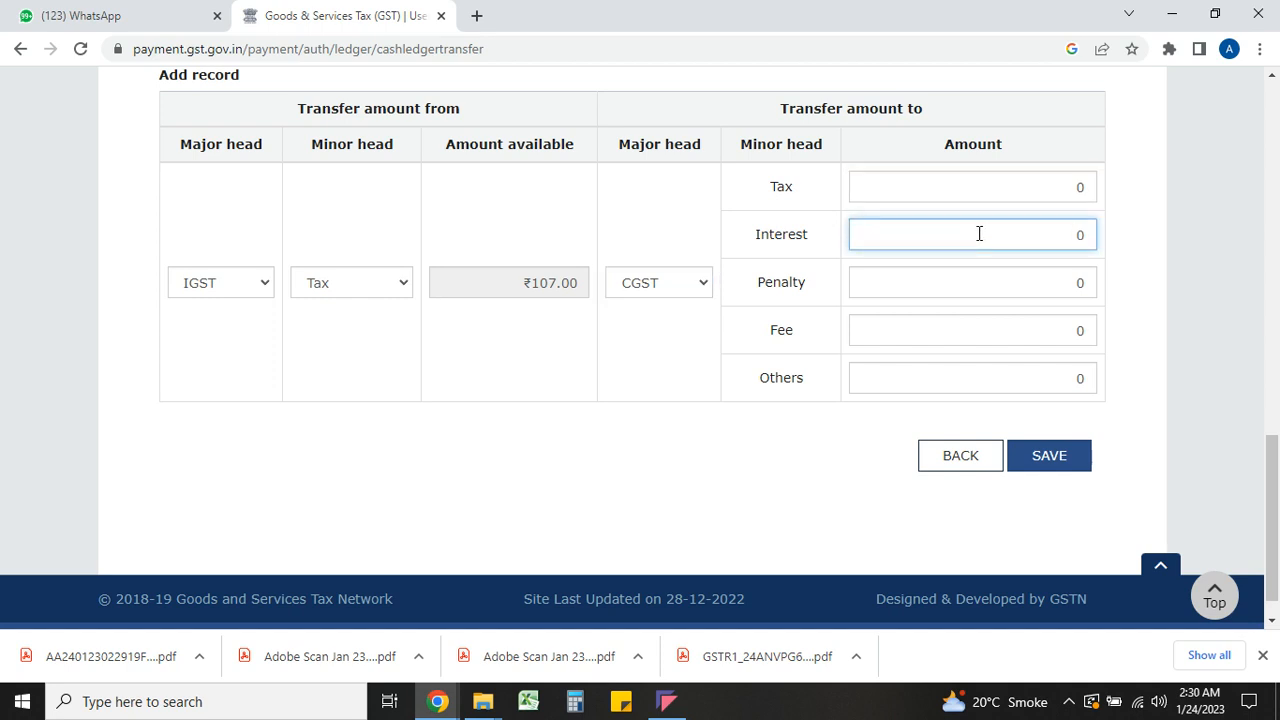
{"action": "left_click", "coordinate": [1002, 344]}
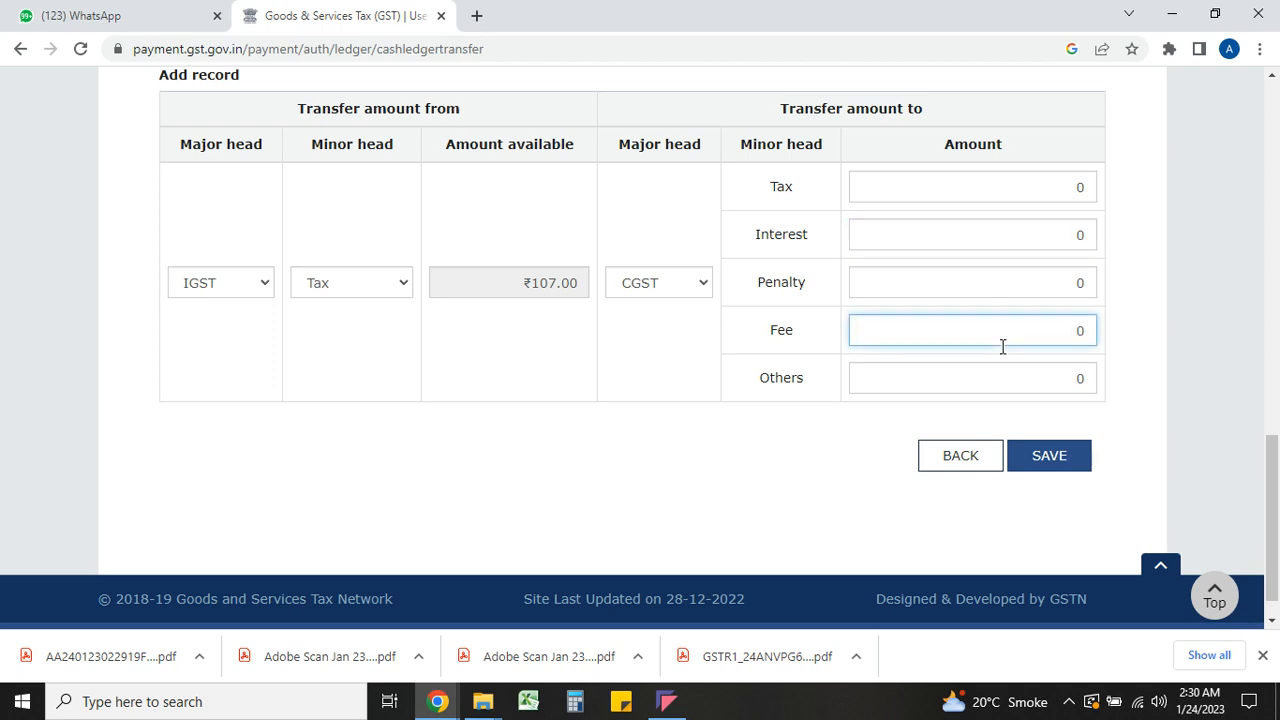
{"action": "type", "text": "5"}
{"action": "left_click", "coordinate": [1037, 457]}
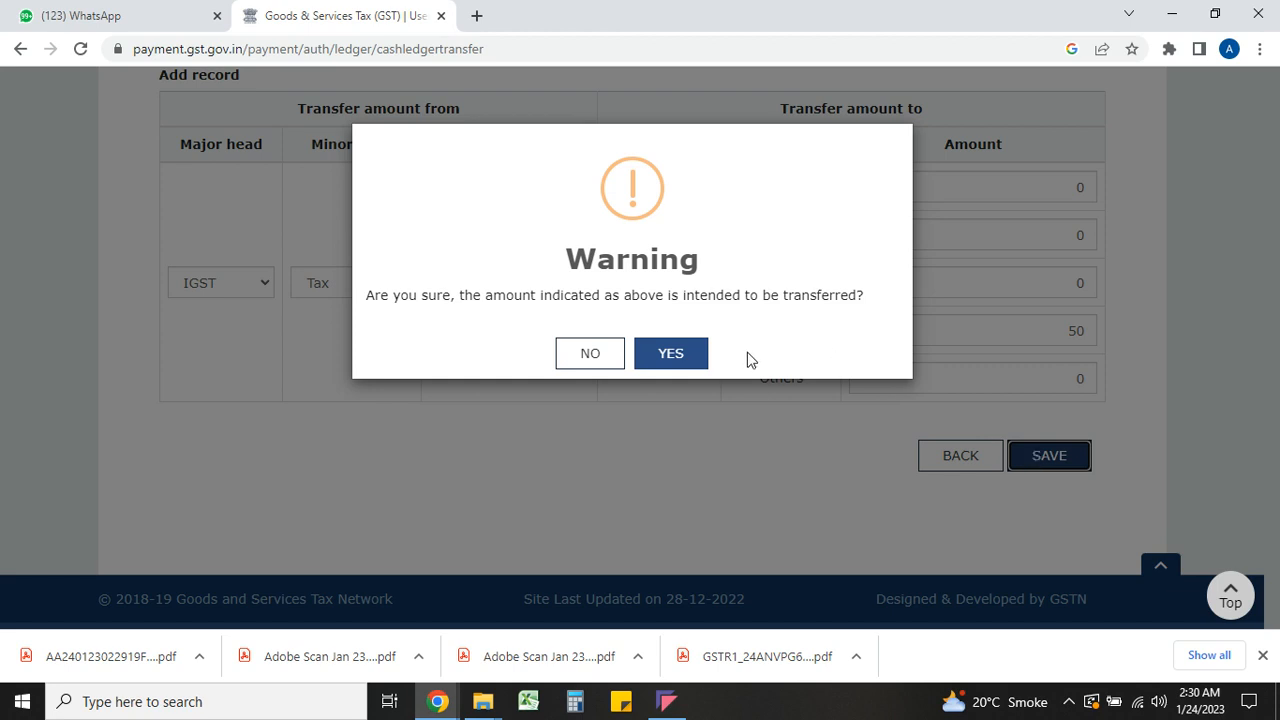
{"action": "left_click", "coordinate": [672, 353]}
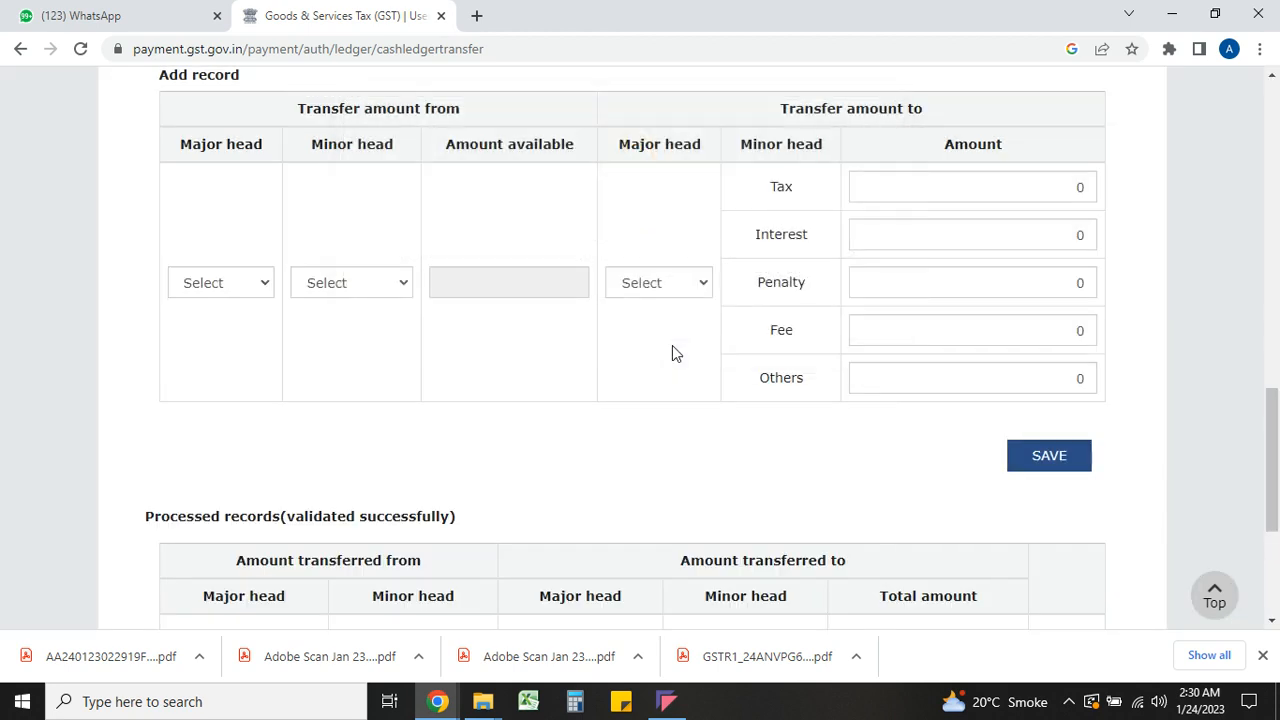
Save another ₹50 transfer from IGST Tax into the SGST Fee head and confirm it
{"action": "left_click", "coordinate": [220, 280]}
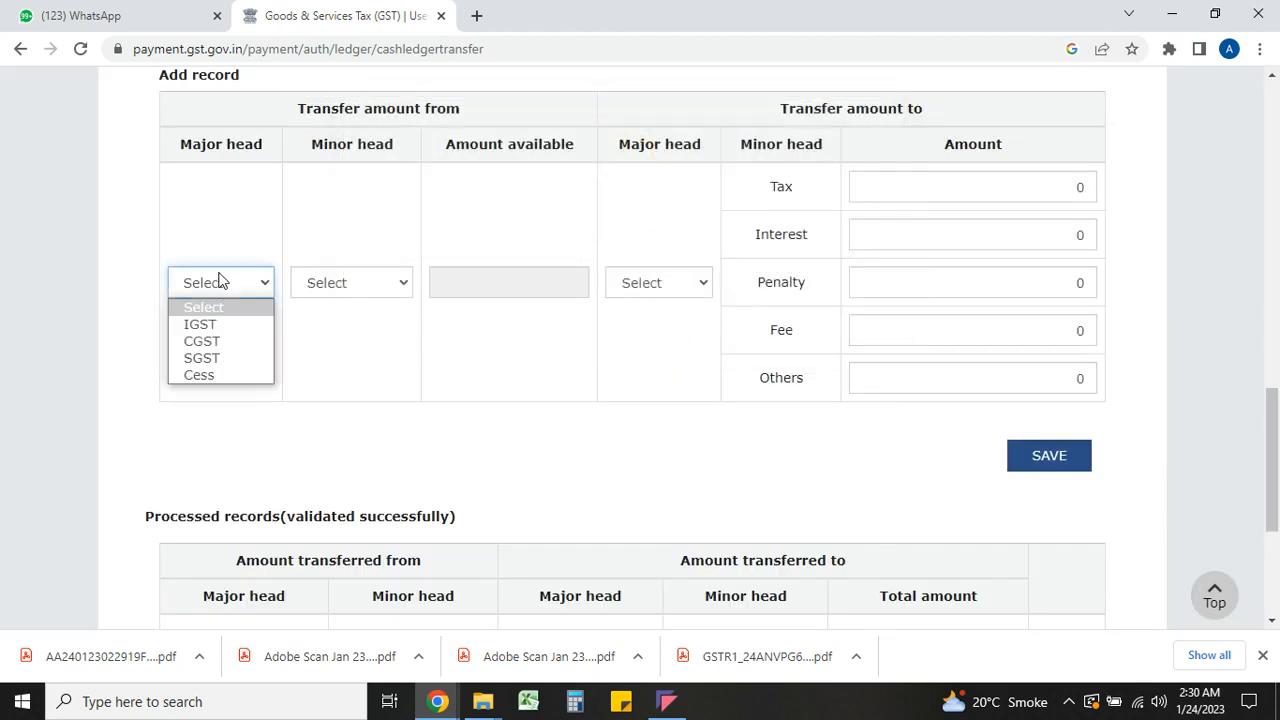
{"action": "left_click", "coordinate": [222, 326]}
{"action": "left_click", "coordinate": [336, 283]}
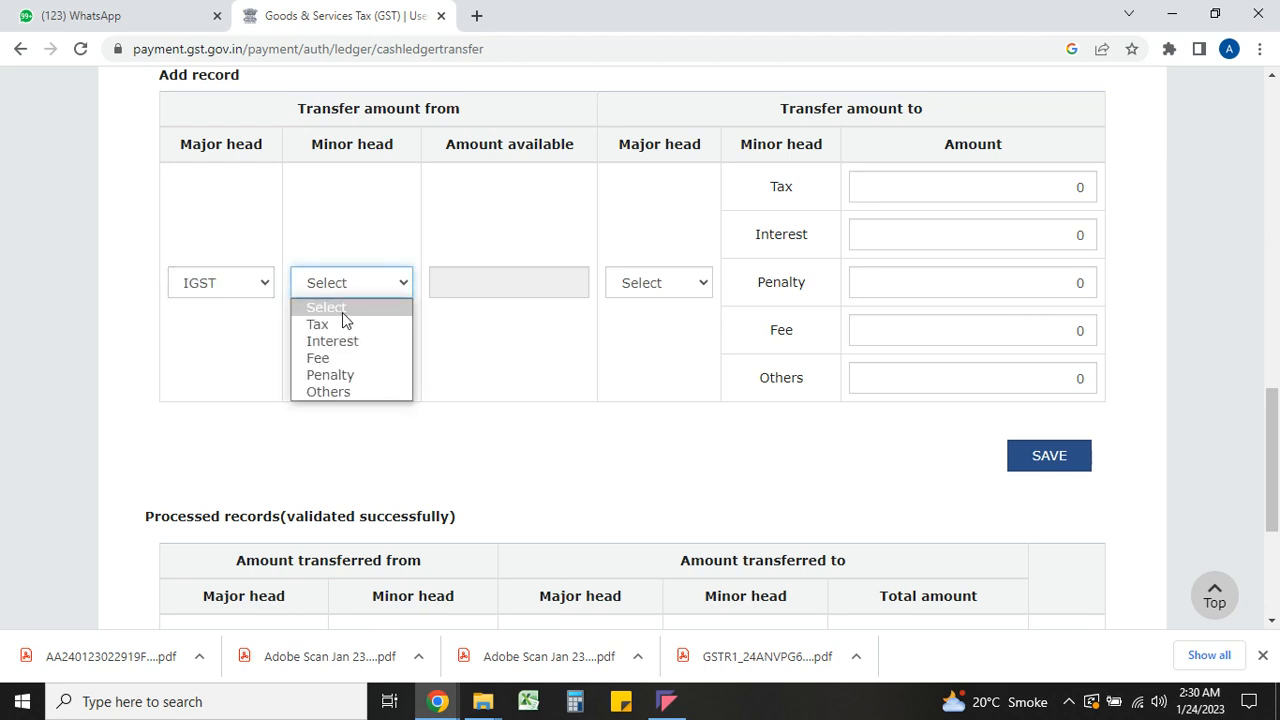
{"action": "left_click", "coordinate": [345, 323]}
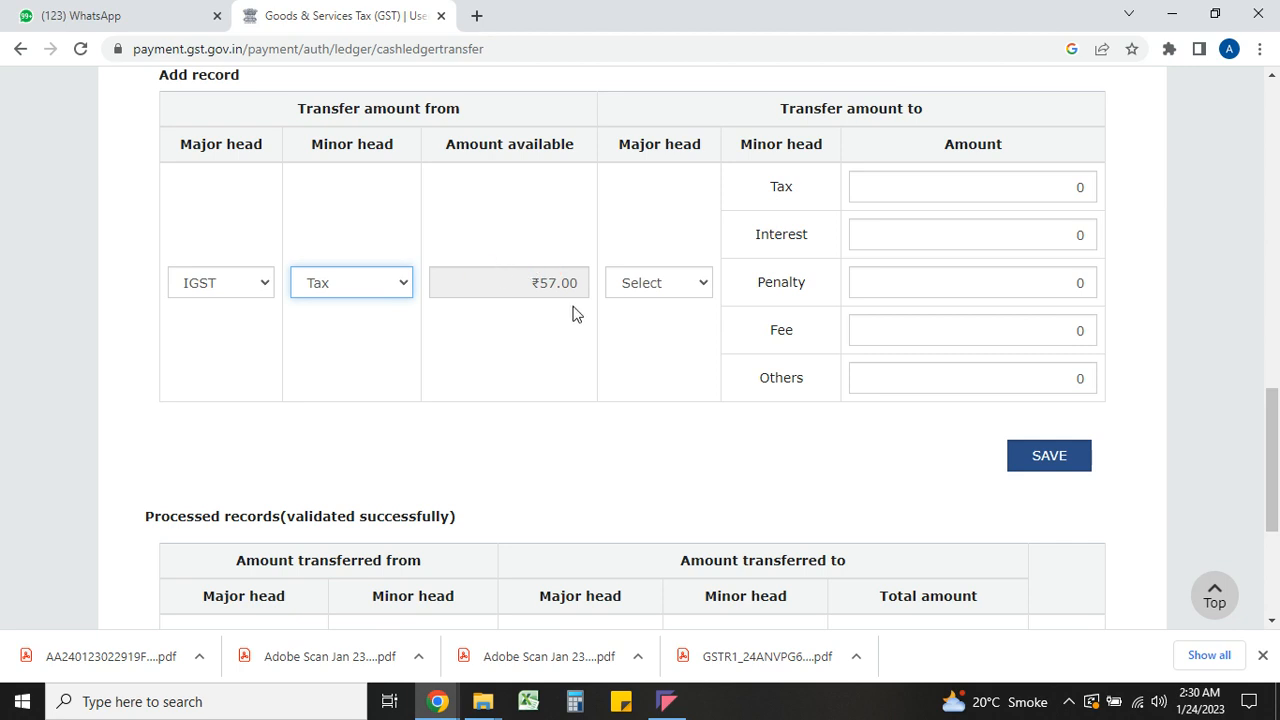
{"action": "left_click", "coordinate": [644, 283]}
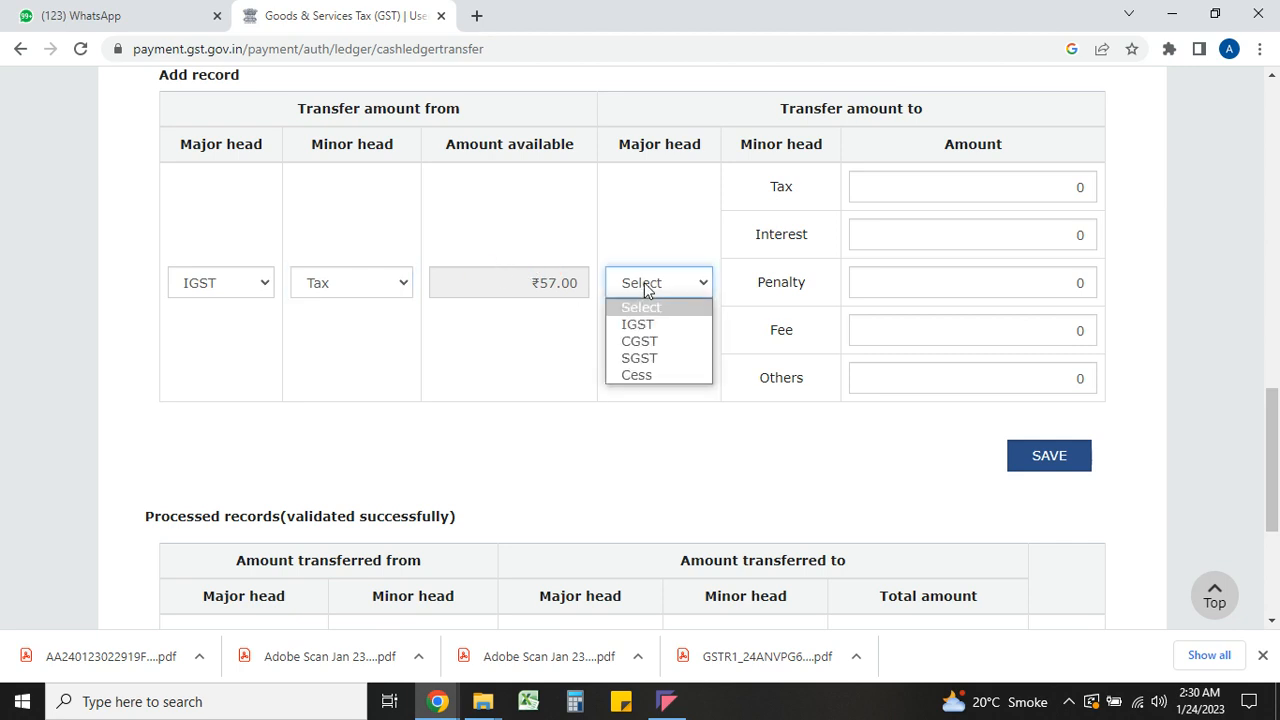
{"action": "left_click", "coordinate": [655, 363]}
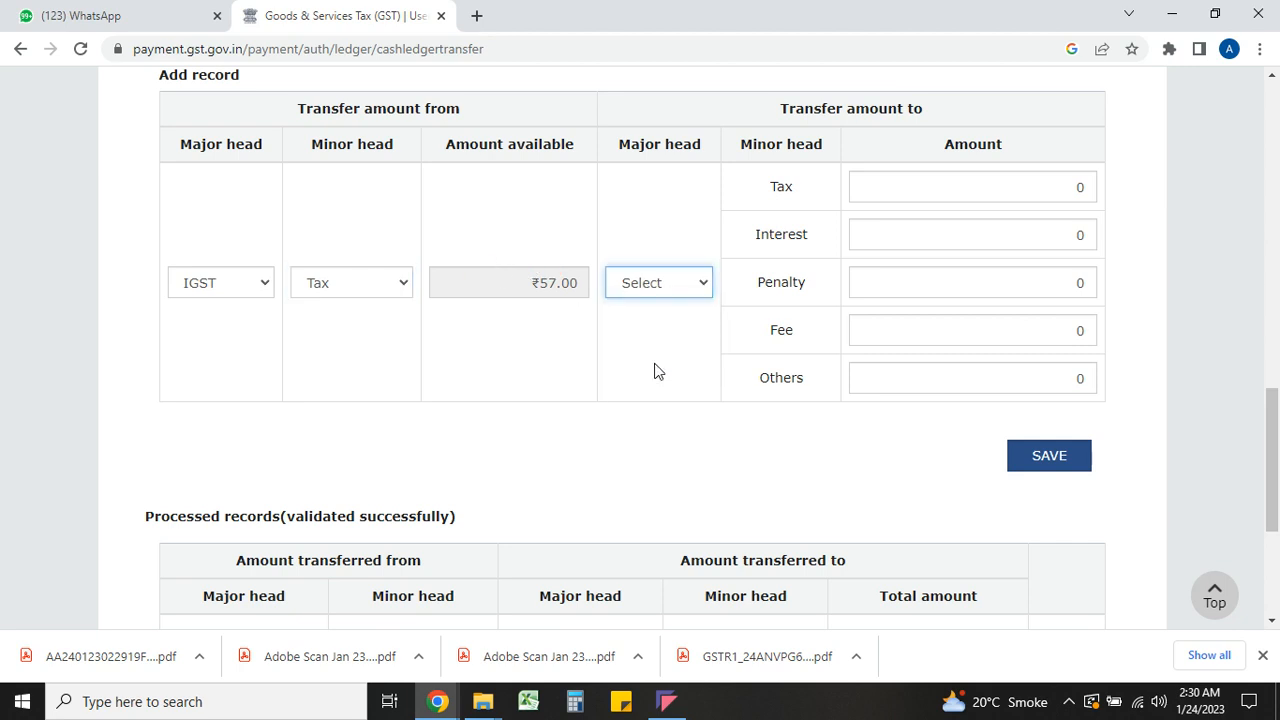
{"action": "left_click", "coordinate": [937, 337]}
{"action": "type", "text": "5"}
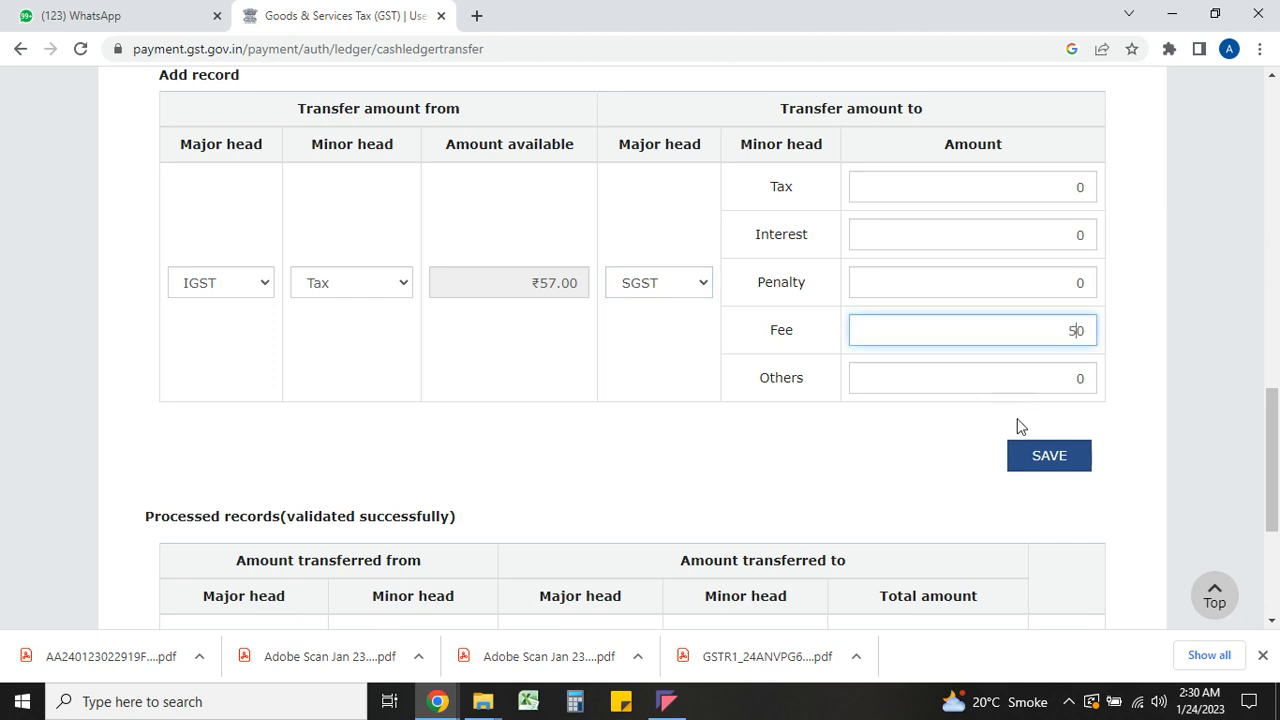
{"action": "left_click", "coordinate": [1047, 457]}
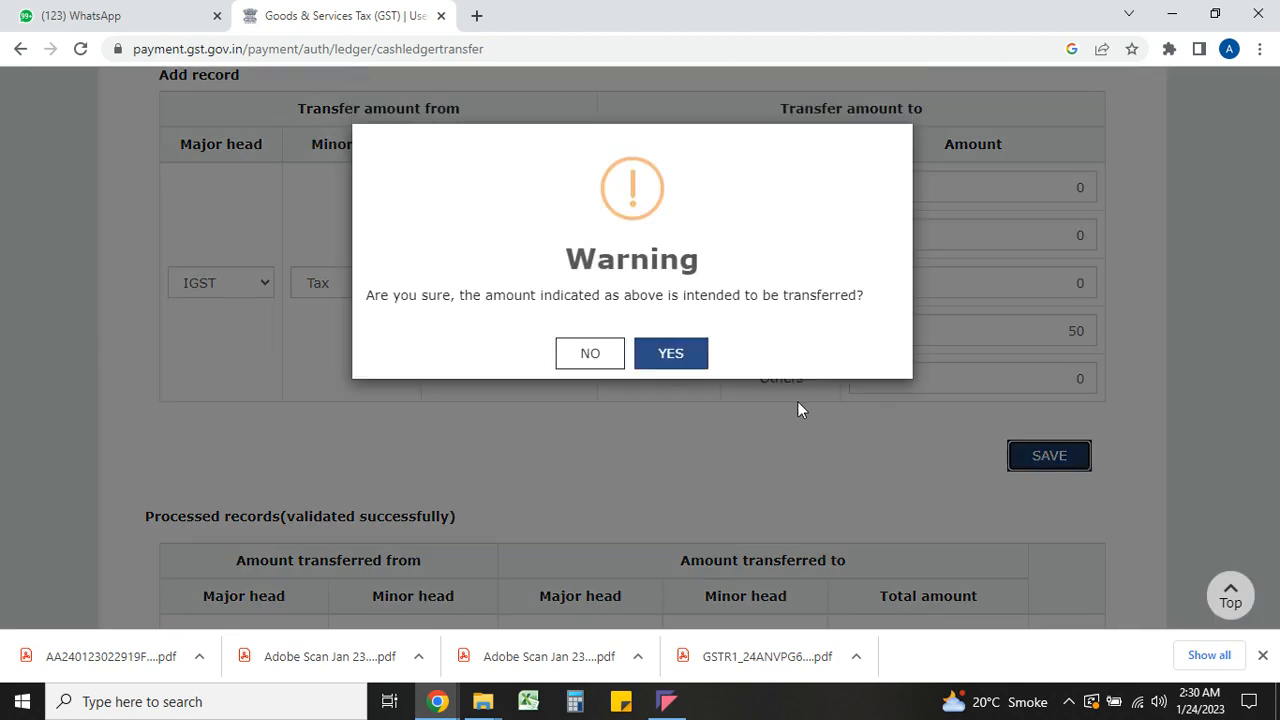
{"action": "left_click", "coordinate": [694, 363]}
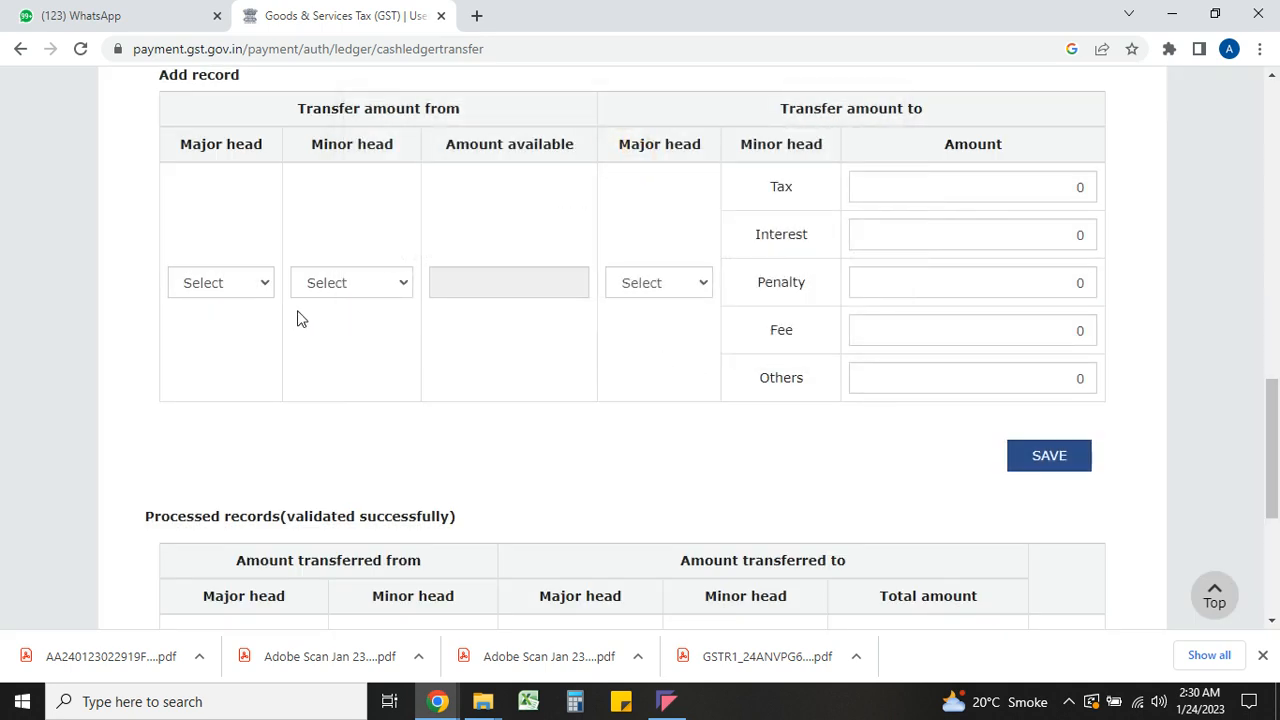
{"action": "left_click", "coordinate": [223, 283]}
Set the third record's source to IGST Tax, with ₹7.00 still available
{"action": "left_click", "coordinate": [228, 326]}
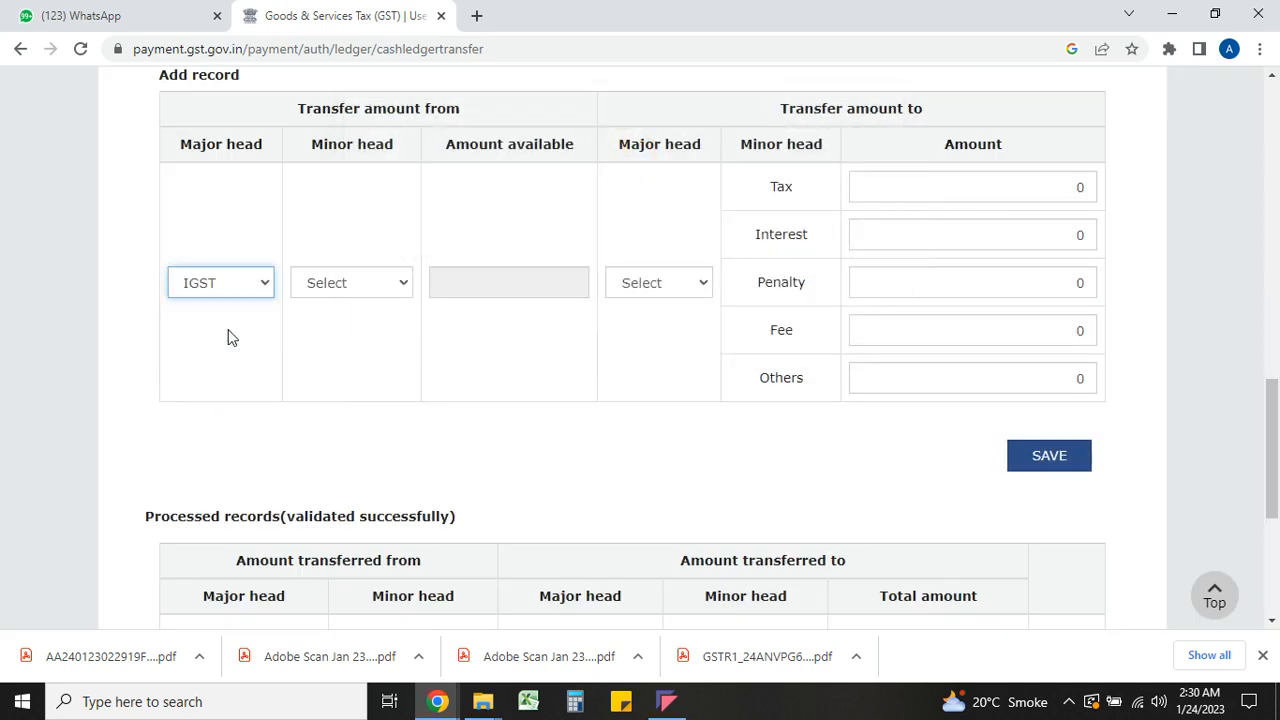
{"action": "left_click", "coordinate": [333, 283]}
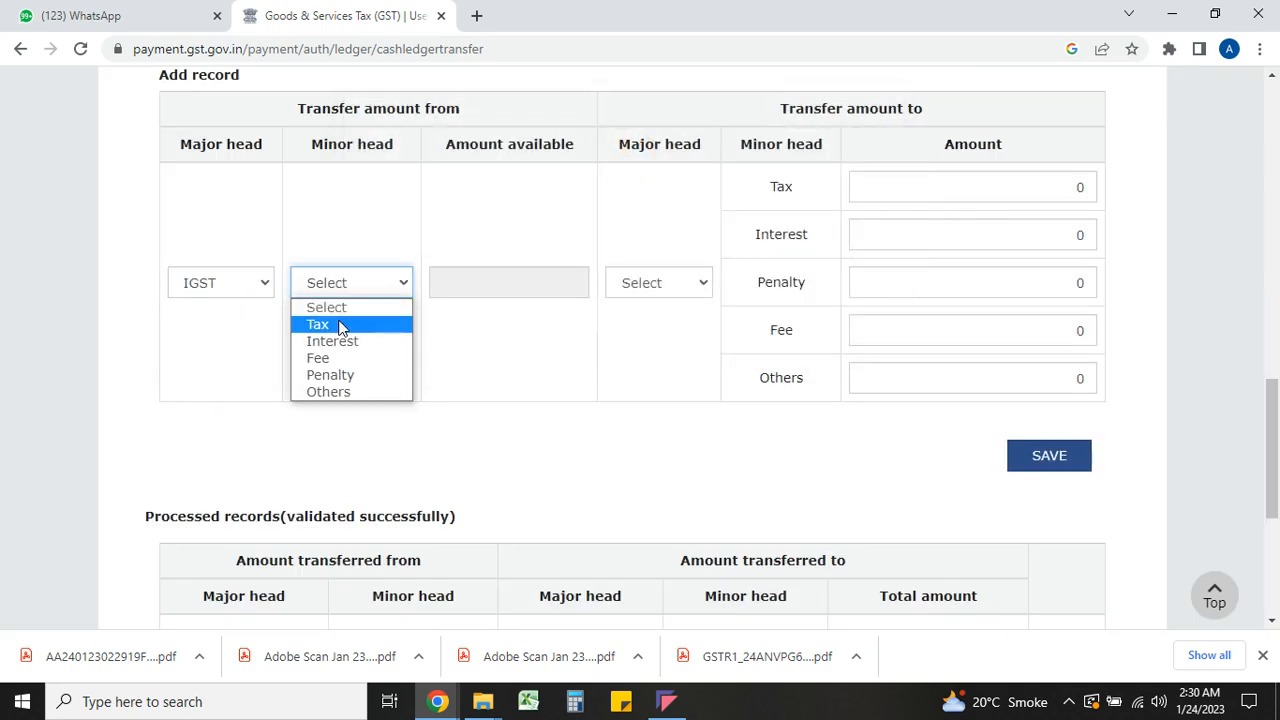
{"action": "left_click", "coordinate": [340, 325]}
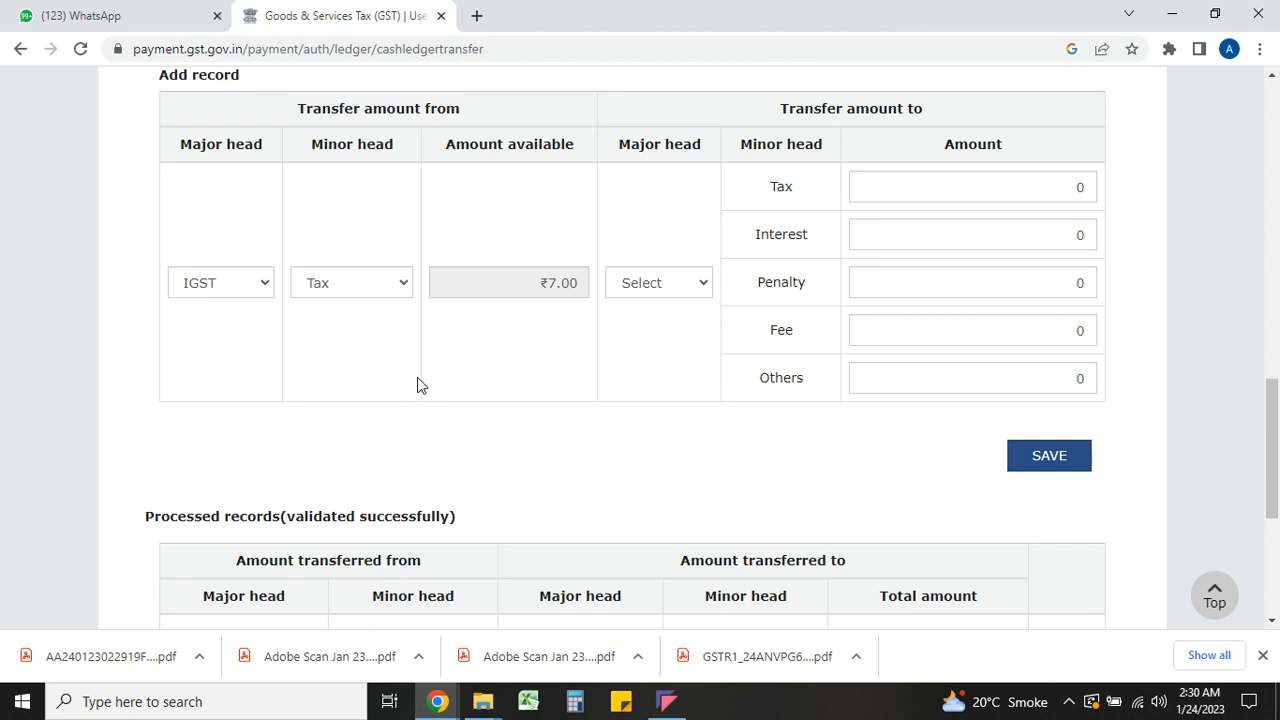
{"action": "scroll", "coordinate": [417, 378], "scroll_direction": "down", "scroll_amount": 3}
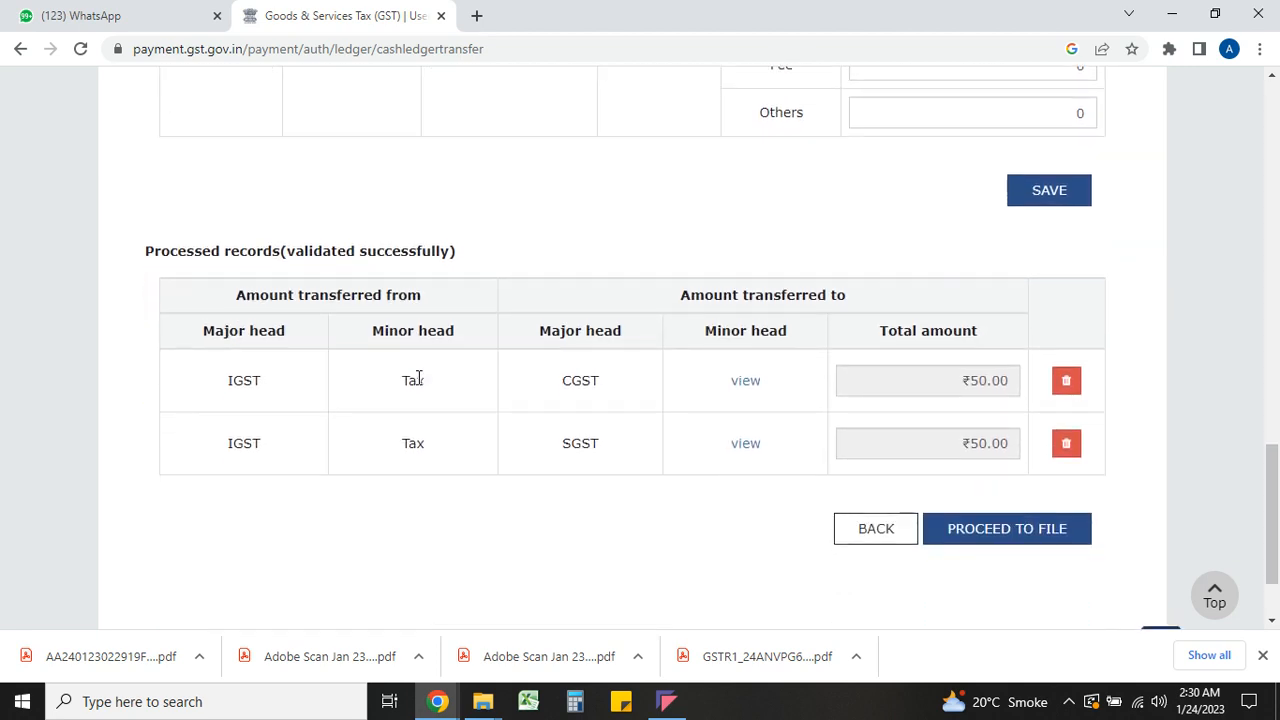
{"action": "scroll", "coordinate": [417, 377], "scroll_direction": "down", "scroll_amount": 1}
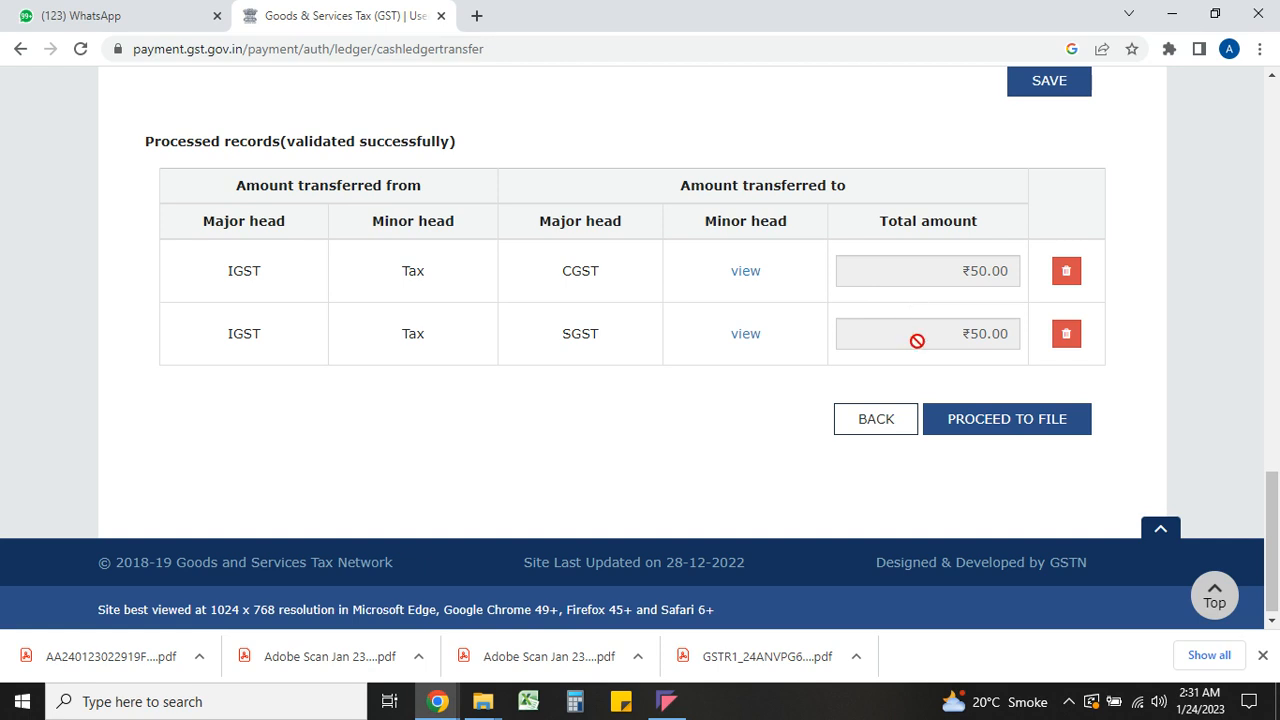
Proceed to file and review the preview: IGST tax ₹7, ₹50 fee each under CGST and SGST
{"action": "left_click", "coordinate": [986, 432]}
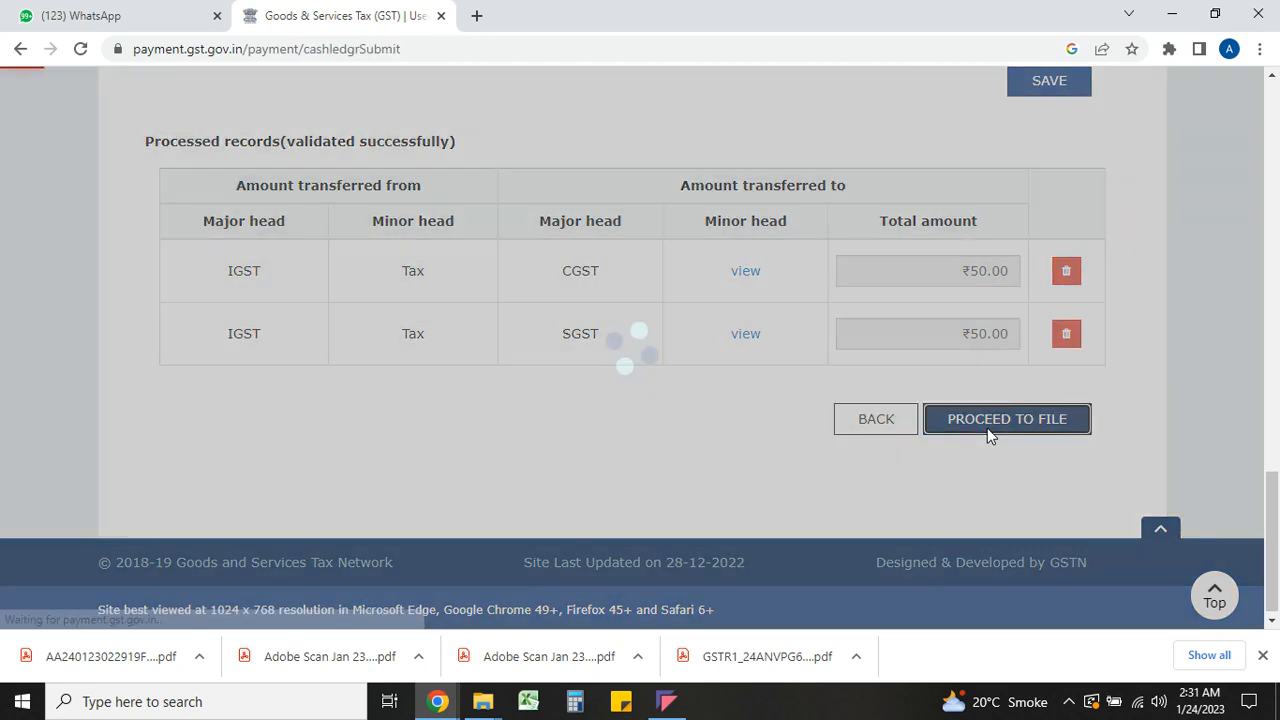
{"action": "scroll", "coordinate": [986, 427], "scroll_direction": "down", "scroll_amount": 1}
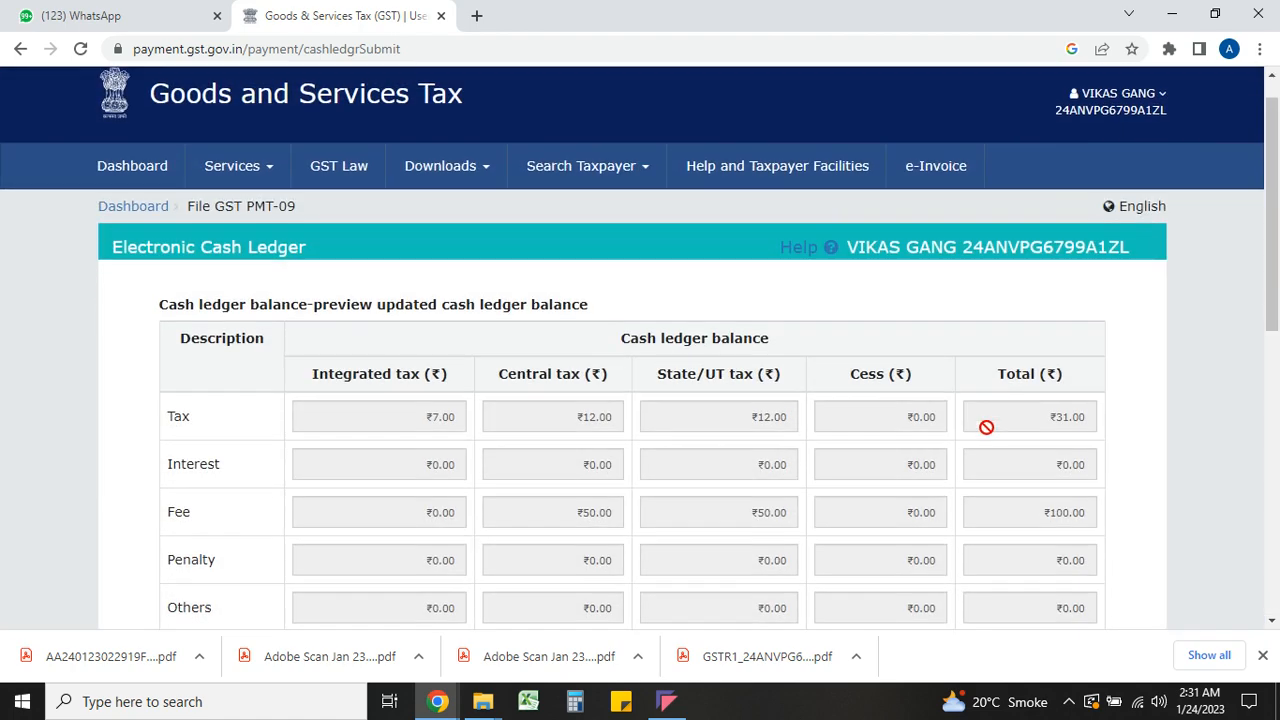
{"action": "scroll", "coordinate": [986, 427], "scroll_direction": "down", "scroll_amount": 2}
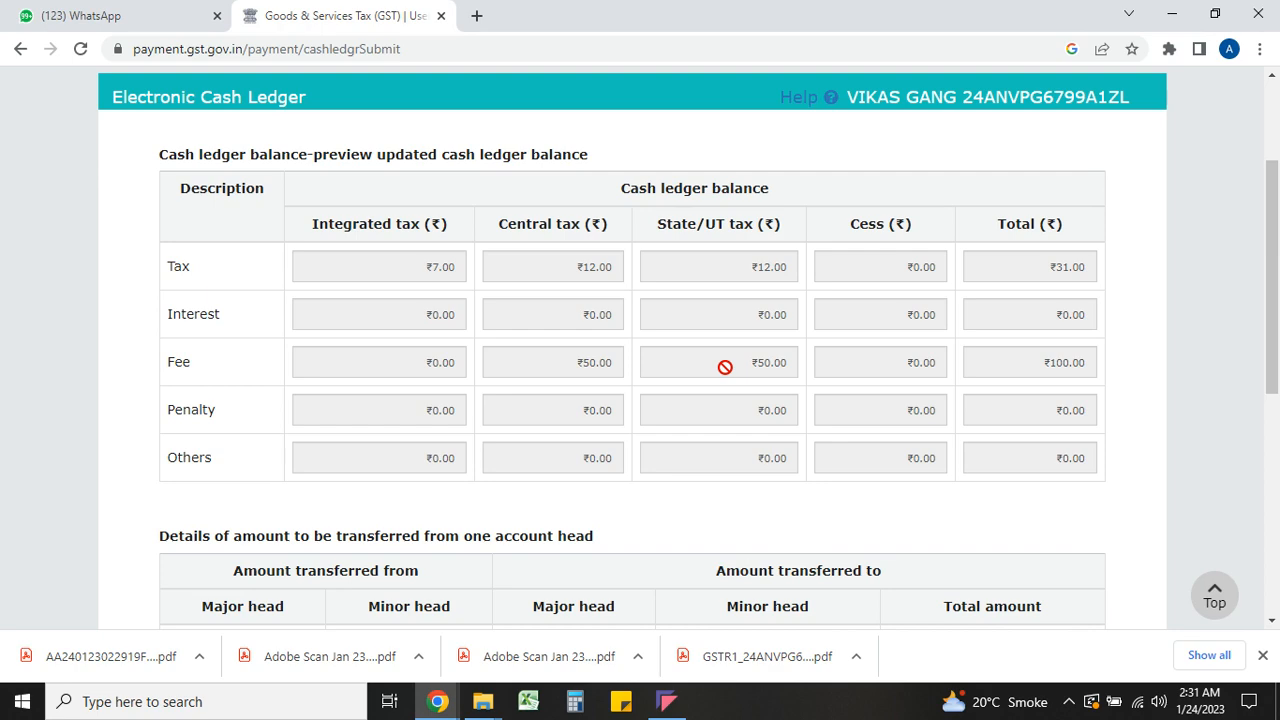
{"action": "scroll", "coordinate": [725, 367], "scroll_direction": "down", "scroll_amount": 5}
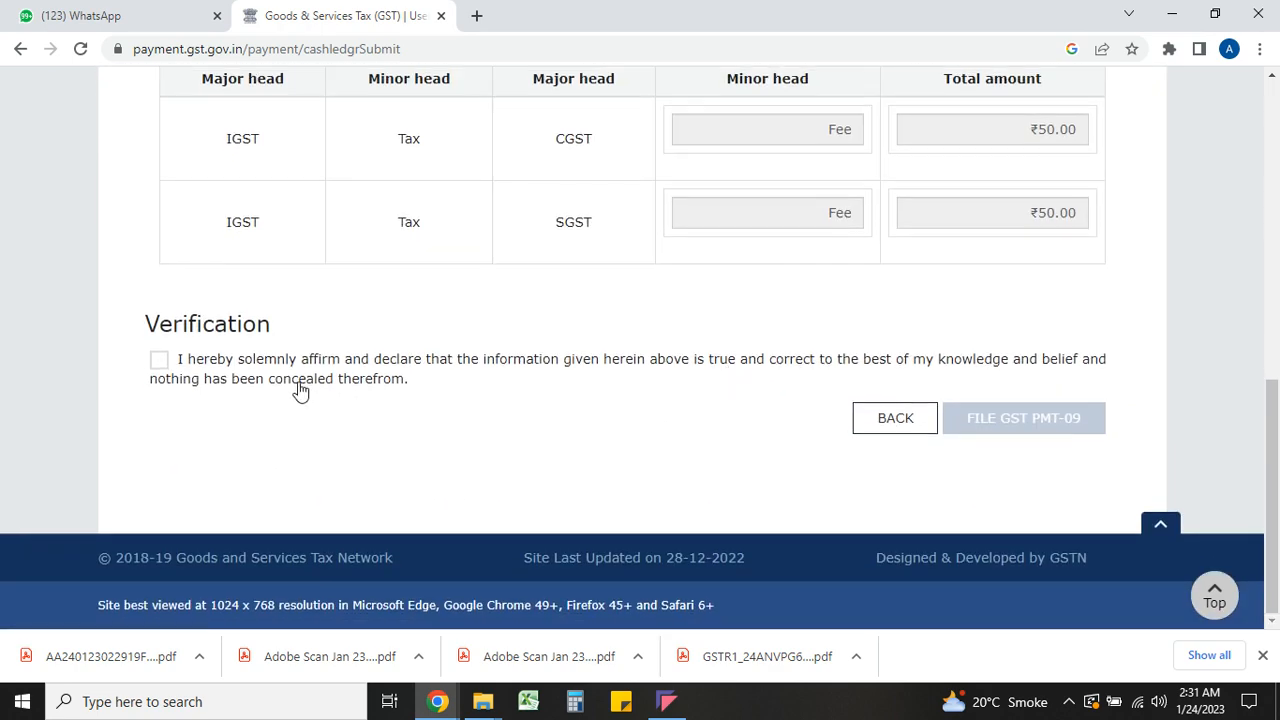
Affirm the verification declaration, select the authorised signatory, and file PMT-09, confirming the transfers
{"action": "left_click", "coordinate": [159, 360]}
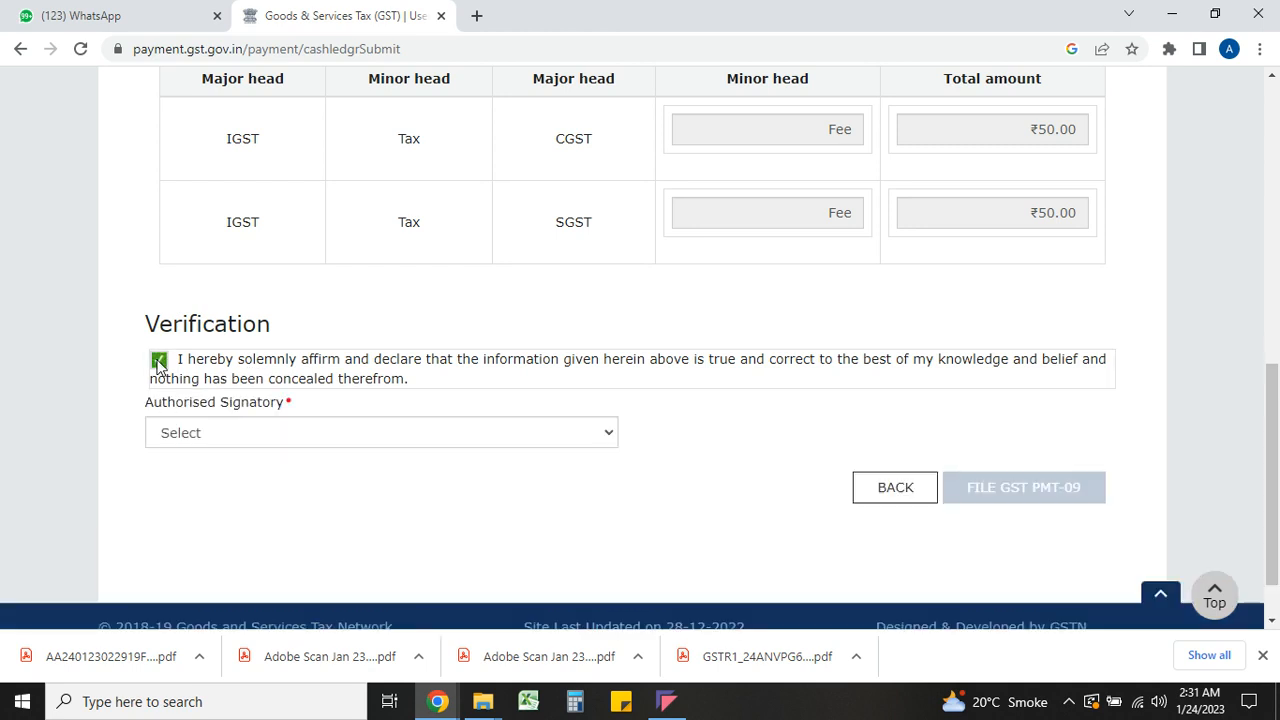
{"action": "left_click", "coordinate": [214, 431]}
{"action": "left_click", "coordinate": [236, 481]}
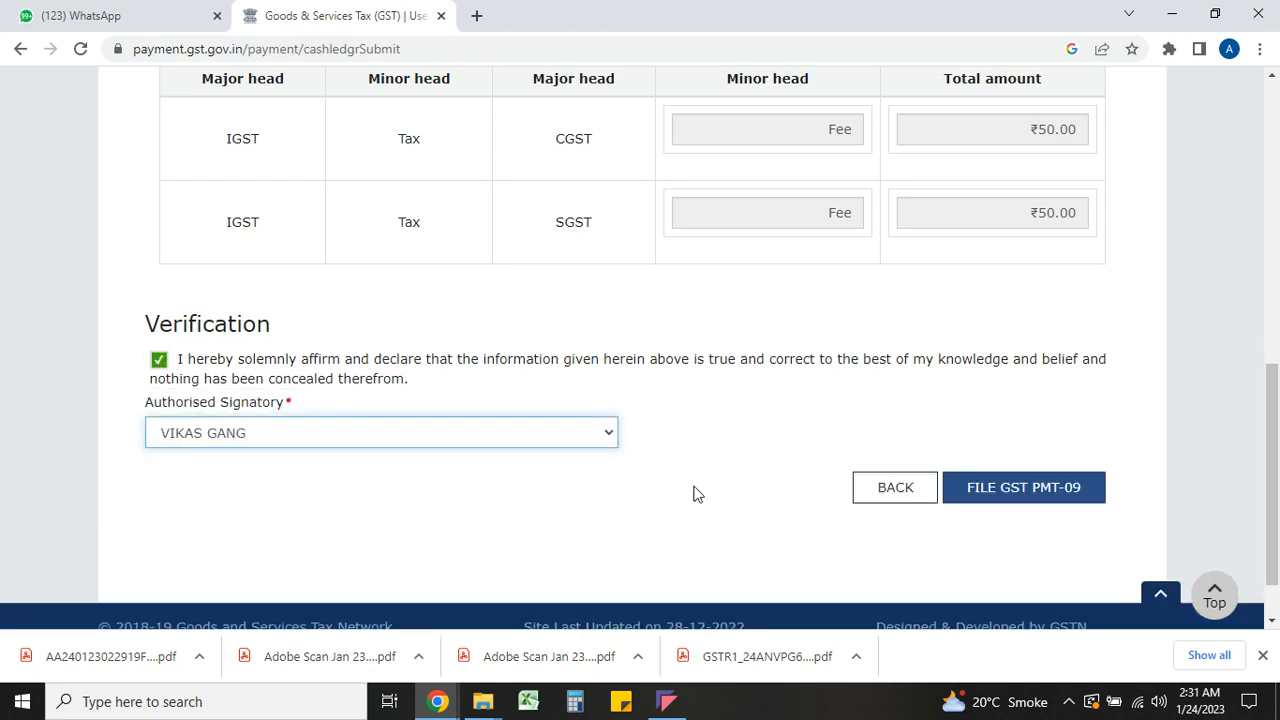
{"action": "left_click", "coordinate": [1020, 487]}
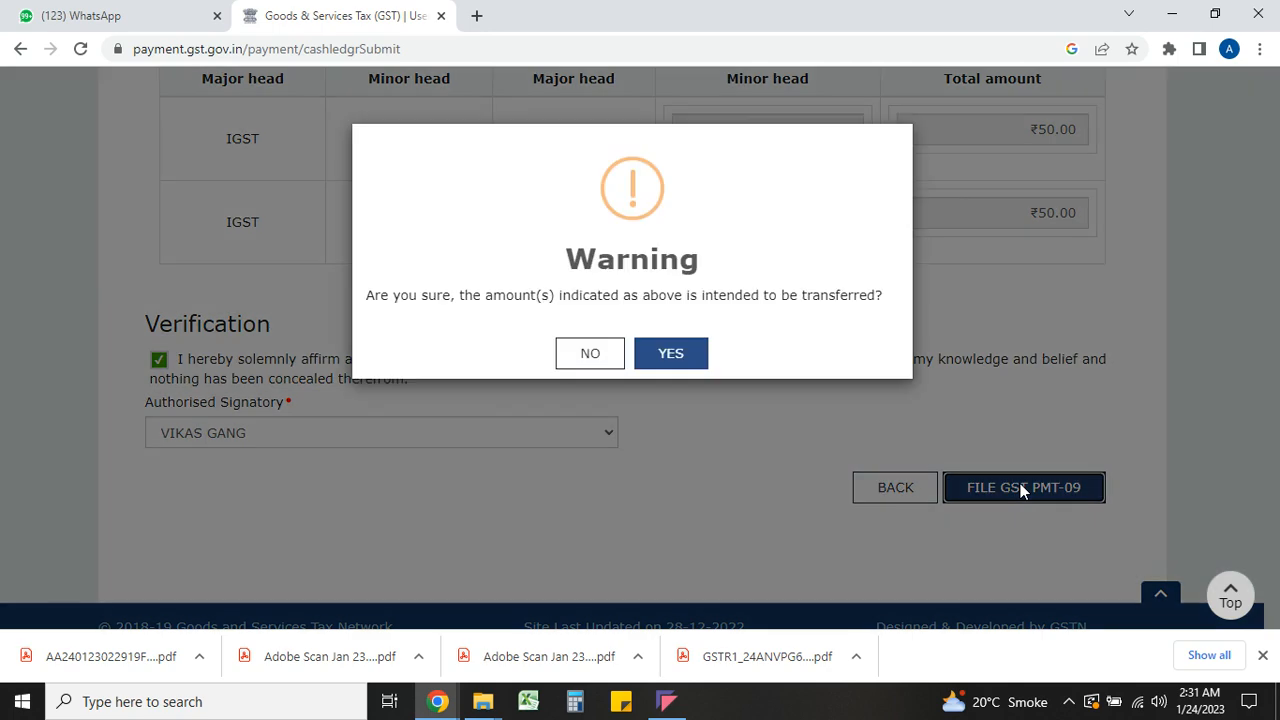
{"action": "left_click", "coordinate": [689, 362]}
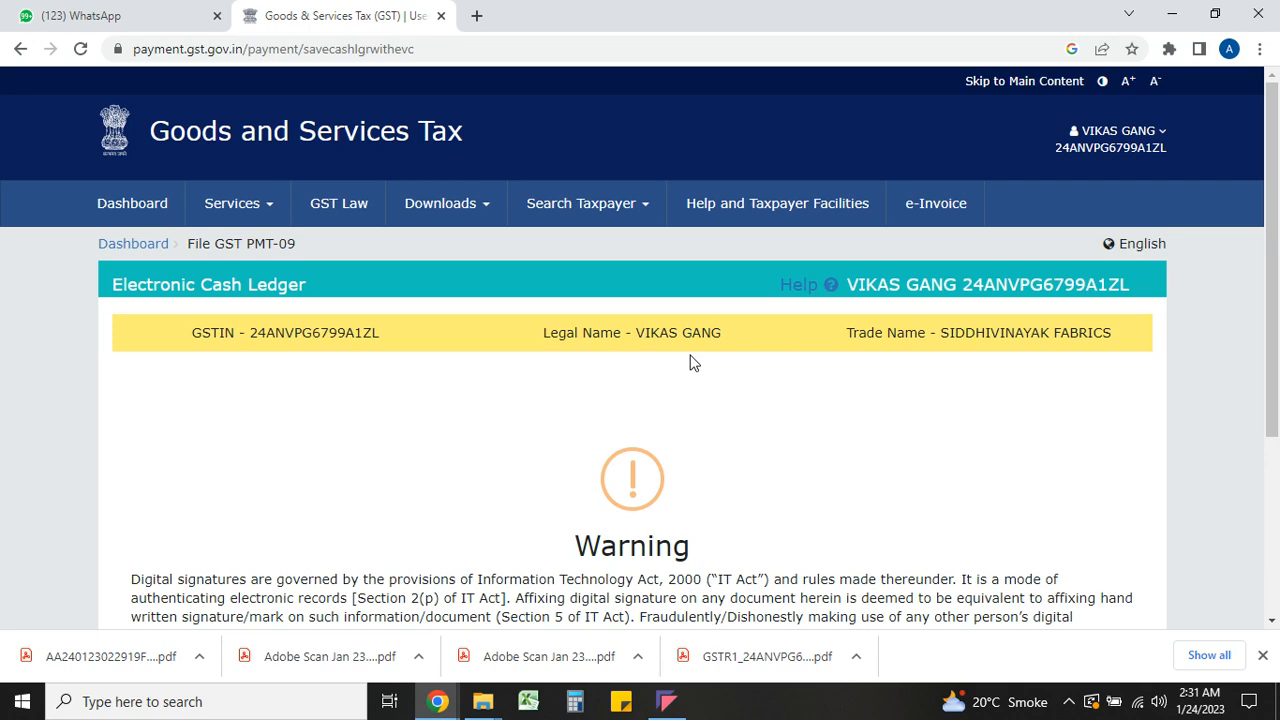
{"action": "scroll", "coordinate": [694, 362], "scroll_direction": "down", "scroll_amount": 3}
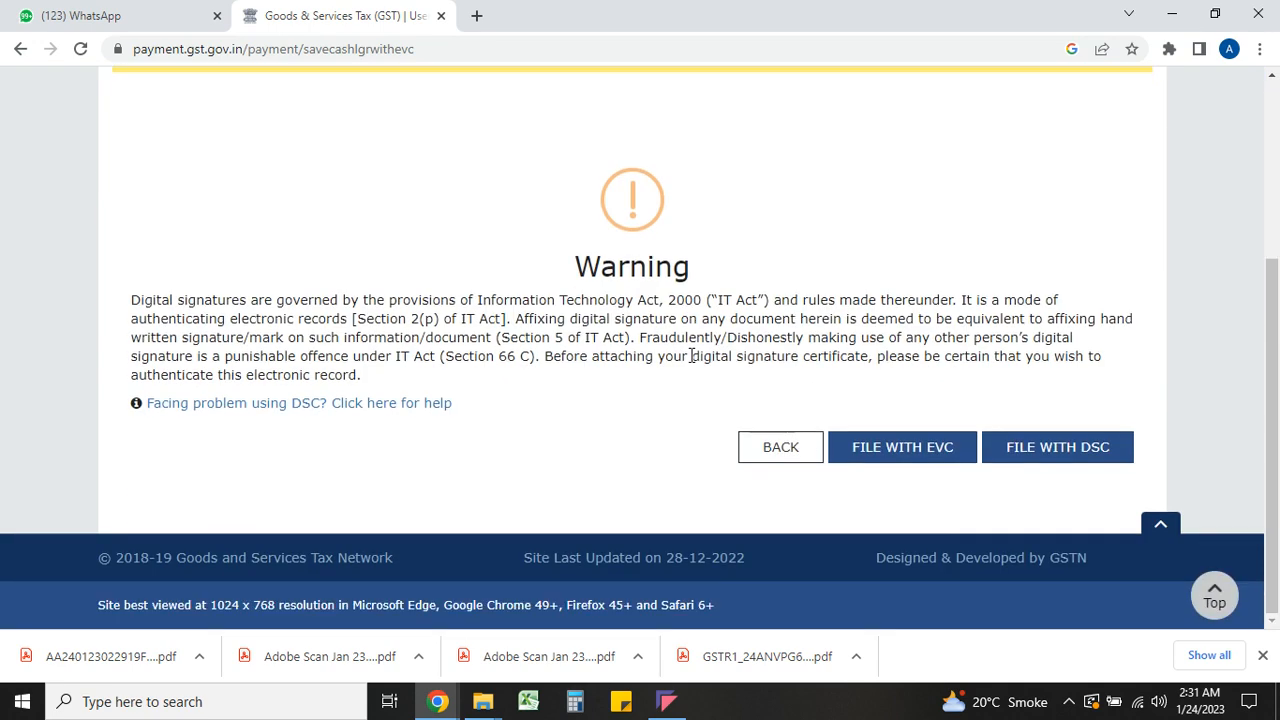
File the PMT-09 with EVC by entering and verifying the one-time password
{"action": "left_click", "coordinate": [915, 455]}
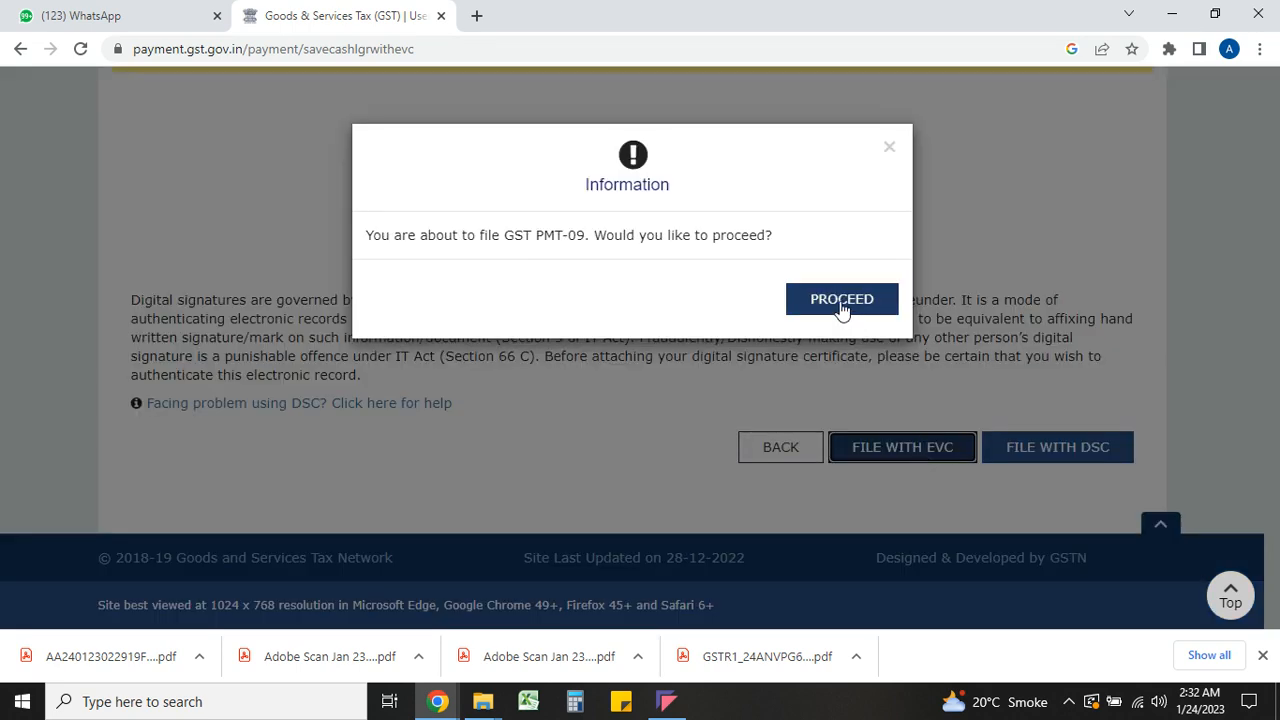
{"action": "left_click", "coordinate": [840, 301]}
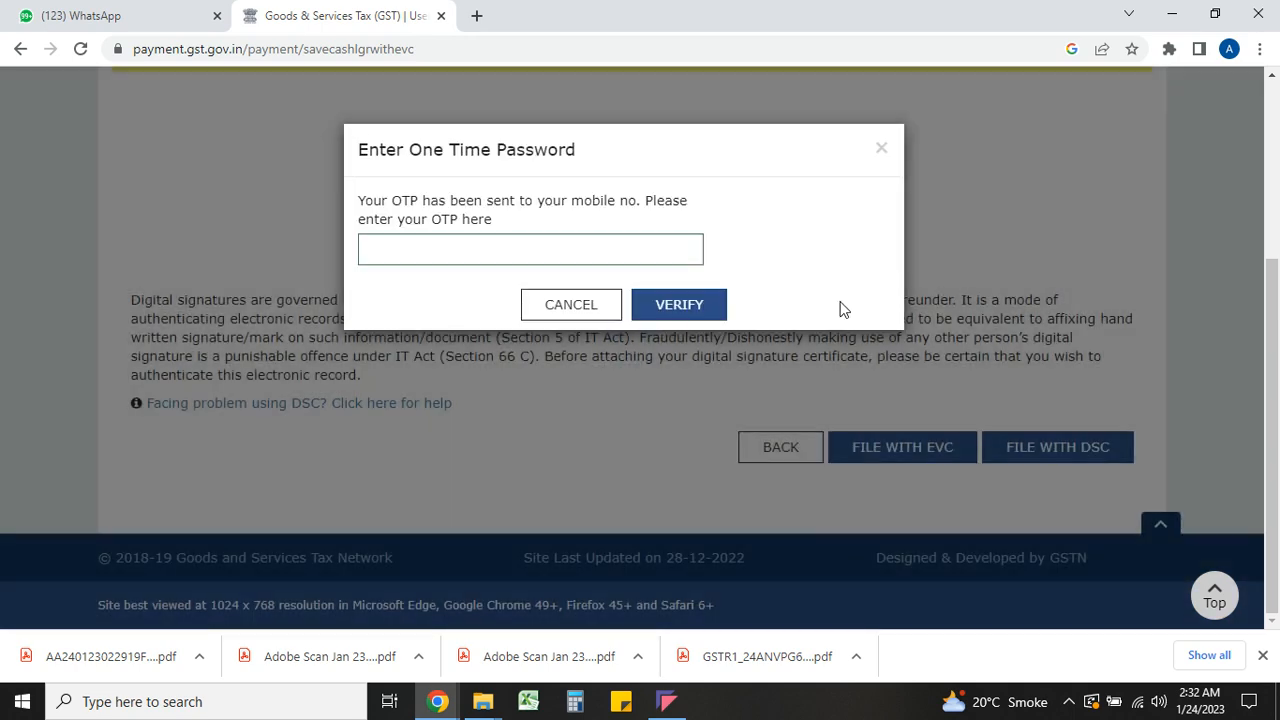
{"action": "left_click", "coordinate": [654, 249]}
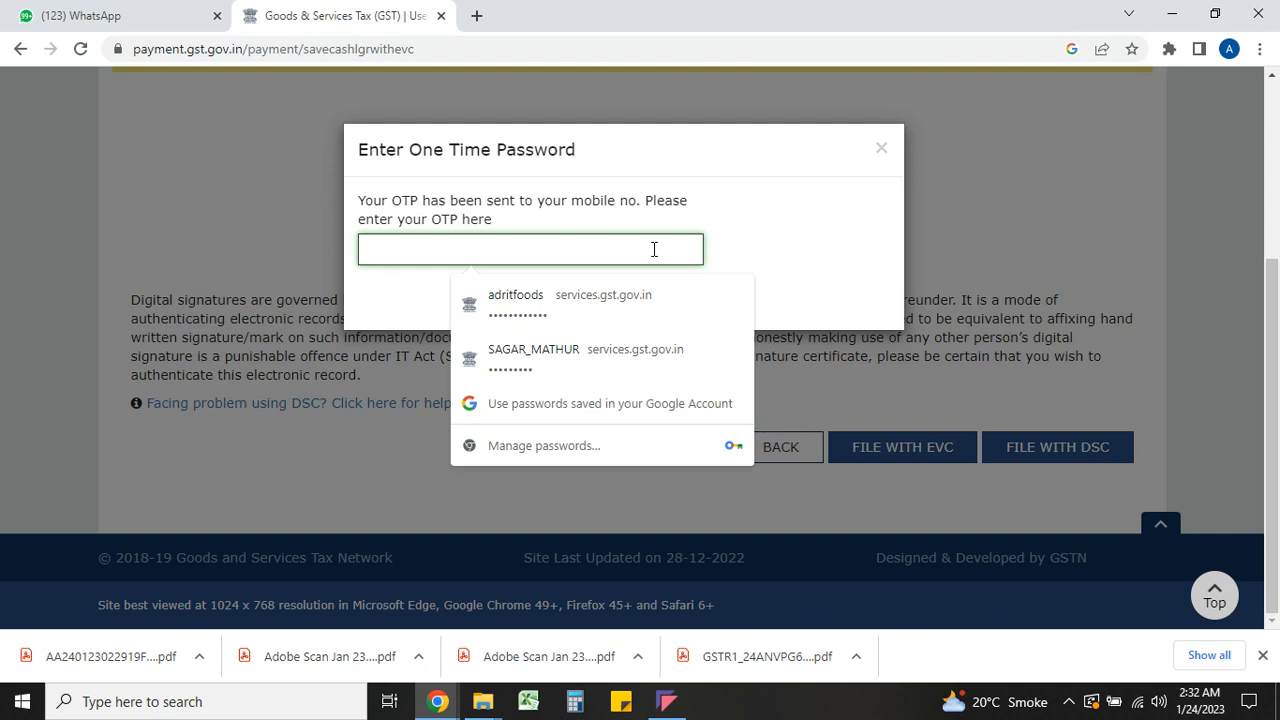
{"action": "type", "text": "123"}
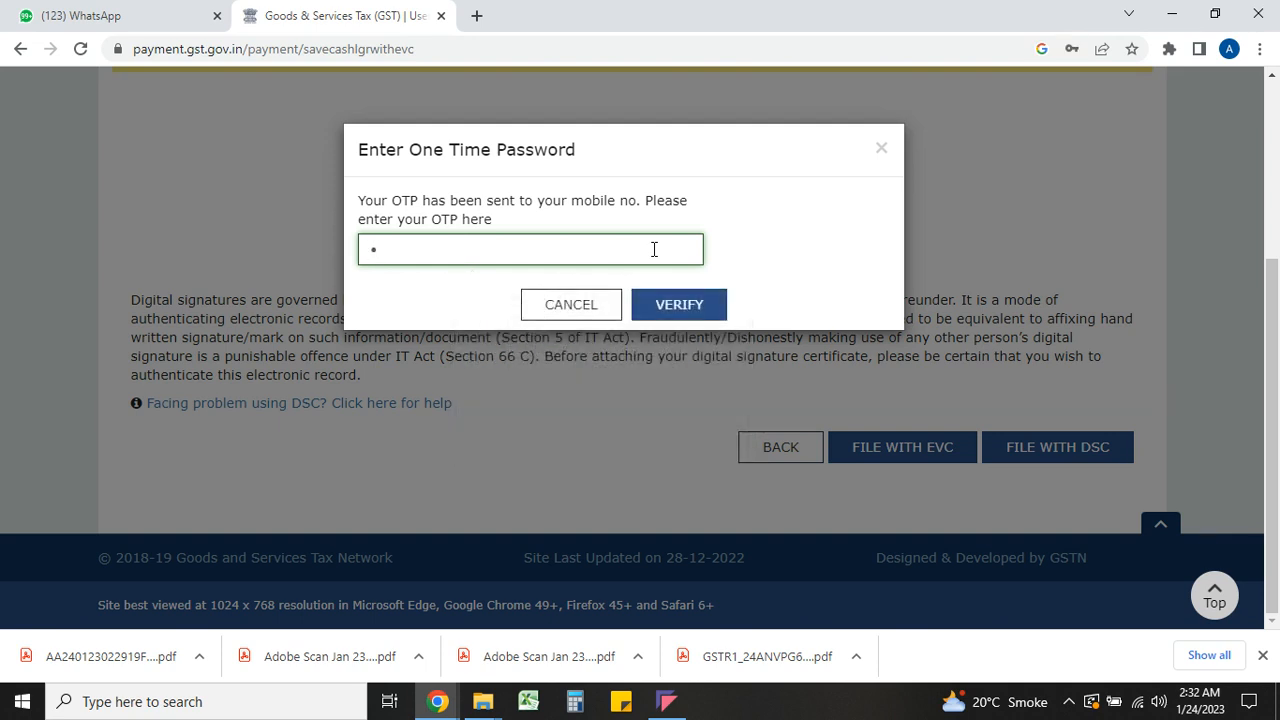
{"action": "type", "text": "456"}
{"action": "left_click", "coordinate": [677, 310]}
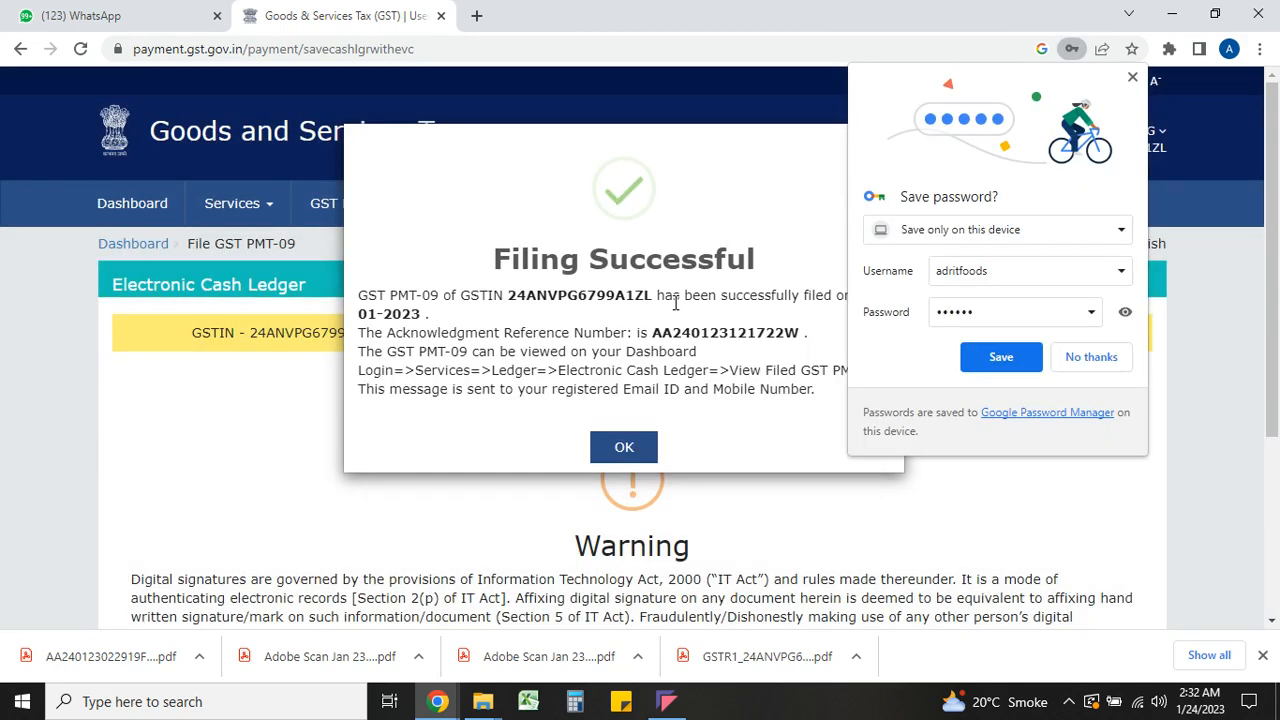
Decline Chrome's password save, dismiss the Filing Successful message, and head back to the dashboard
{"action": "left_click", "coordinate": [1080, 362]}
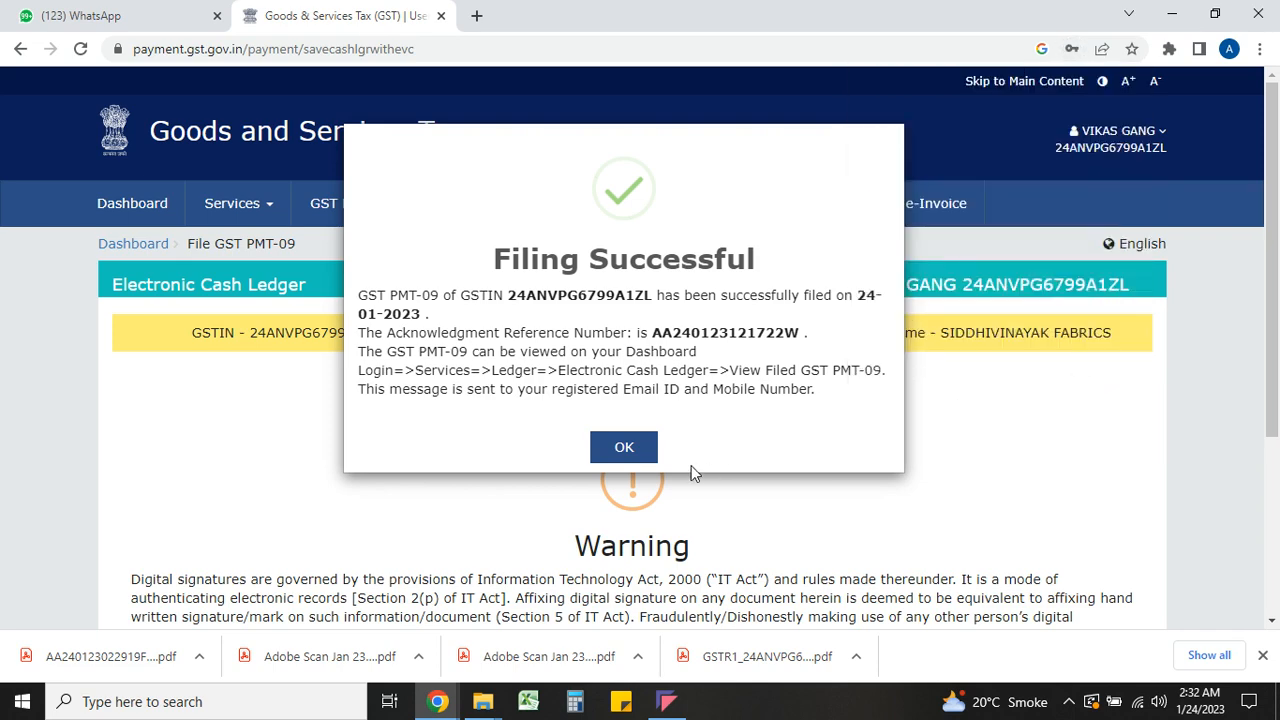
{"action": "left_click", "coordinate": [617, 449]}
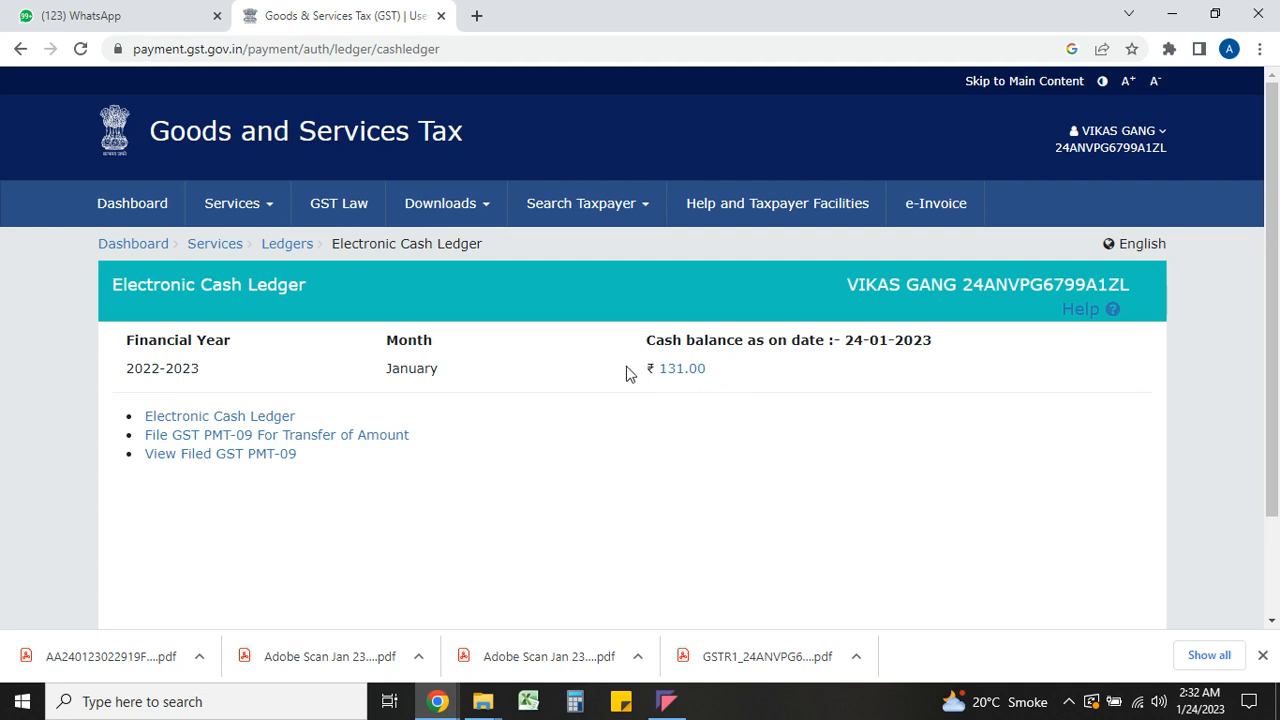
{"action": "left_click", "coordinate": [146, 208]}
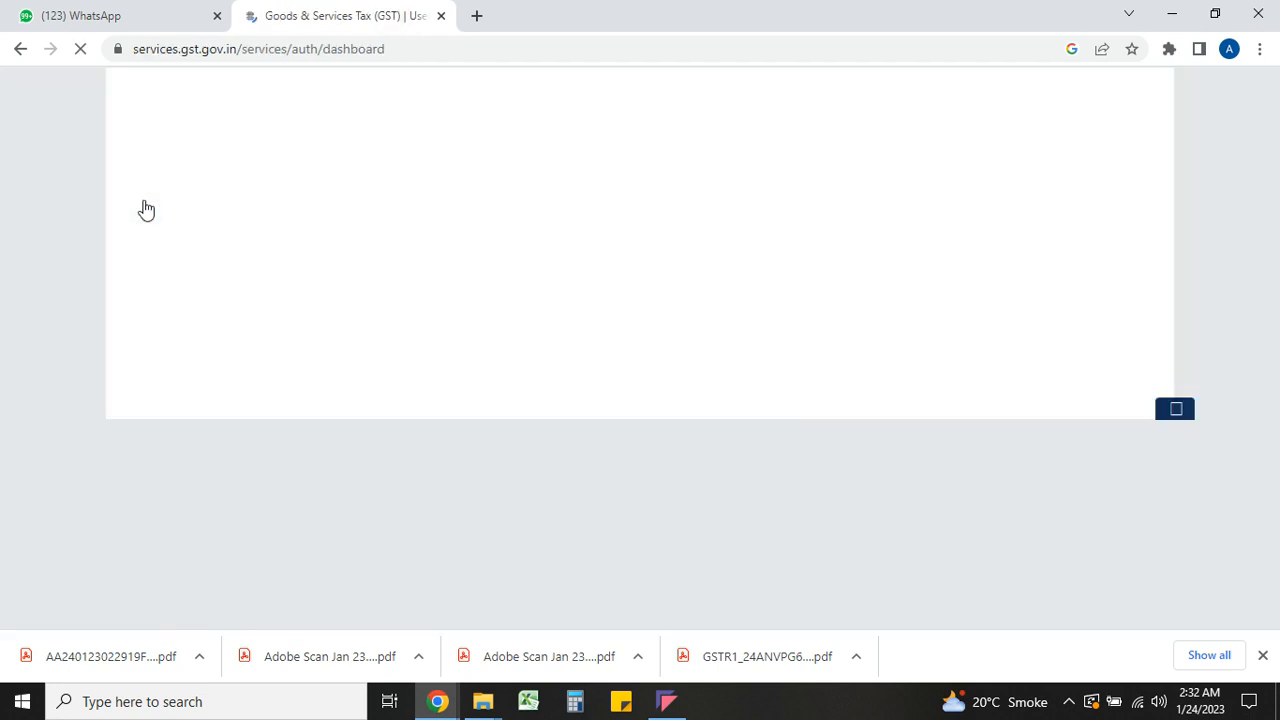
Go to Services > Ledgers > Electronic Cash Ledger and start a new GST PMT-09 transfer
{"action": "scroll", "coordinate": [146, 210], "scroll_direction": "down", "scroll_amount": 1}
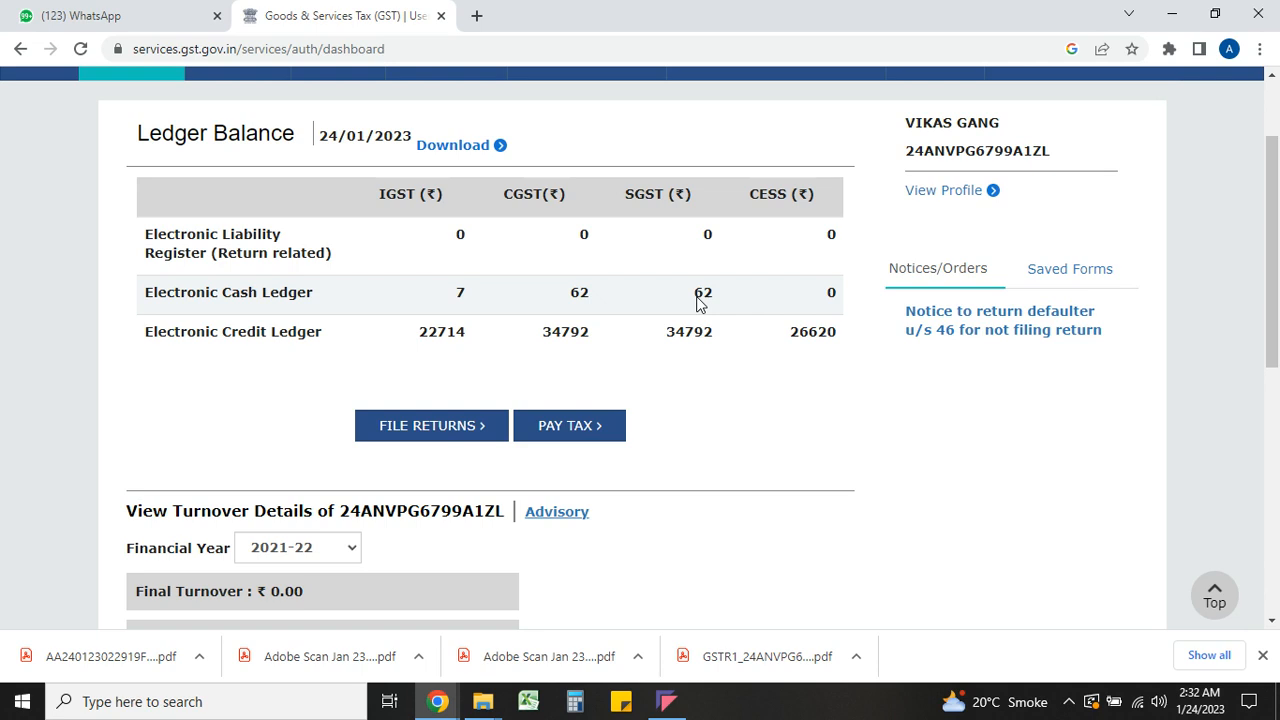
{"action": "scroll", "coordinate": [698, 302], "scroll_direction": "up", "scroll_amount": 2}
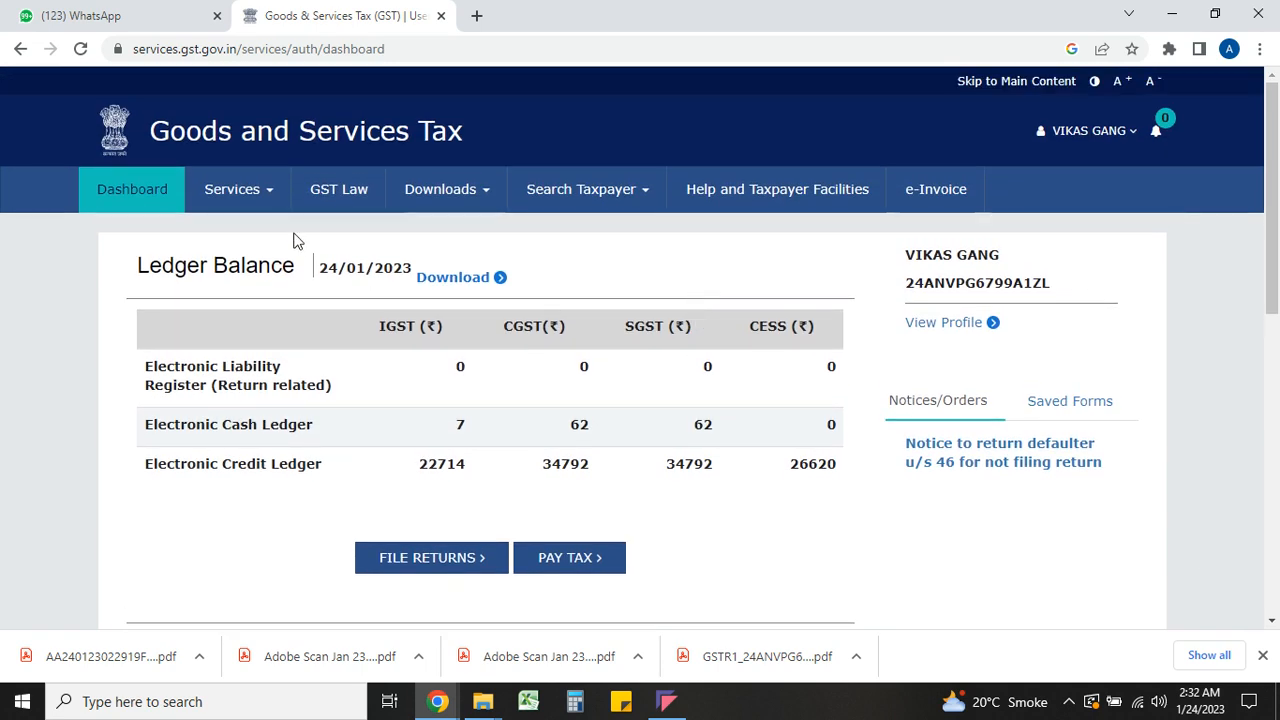
{"action": "left_click", "coordinate": [262, 196]}
{"action": "mouse_move", "coordinate": [240, 240]}
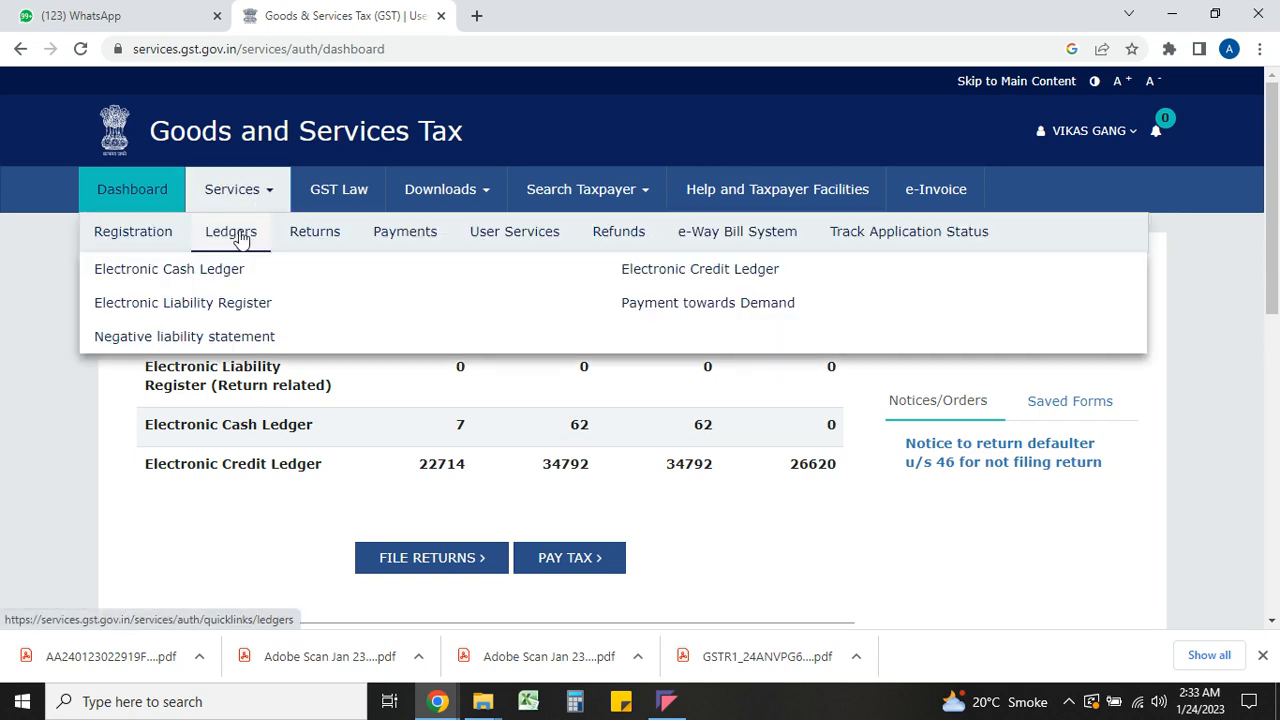
{"action": "left_click", "coordinate": [222, 272]}
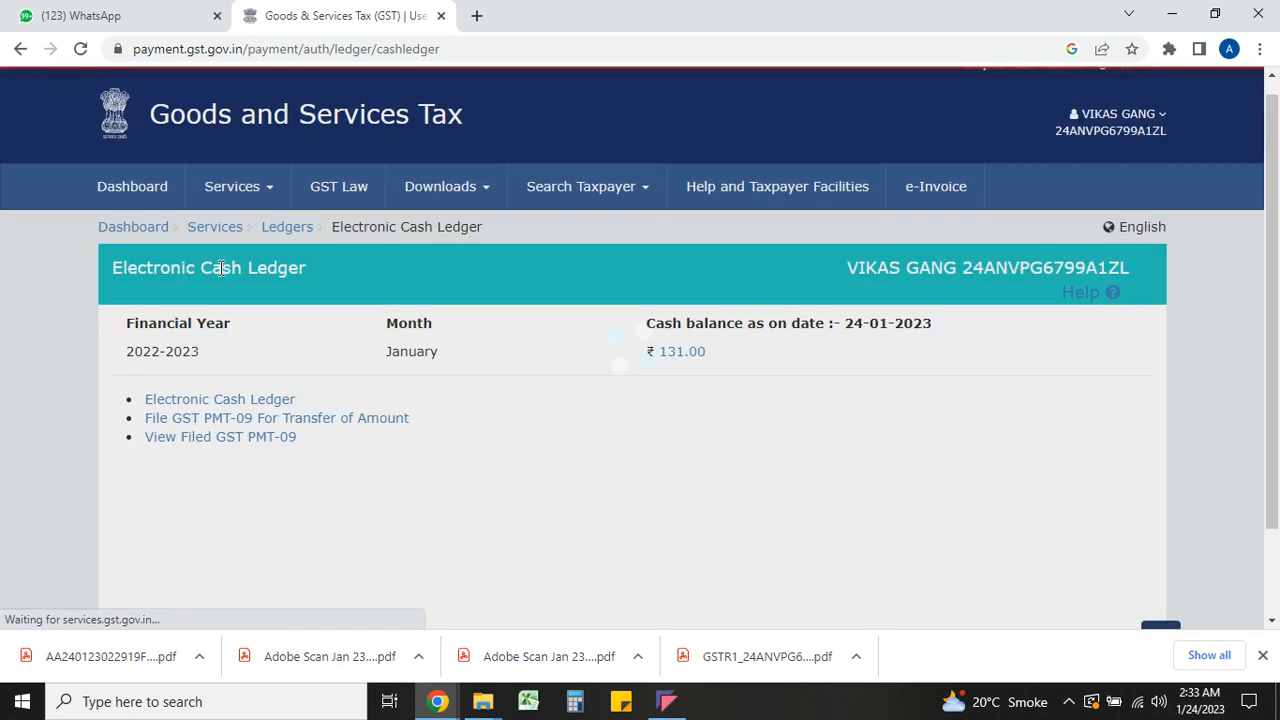
{"action": "scroll", "coordinate": [220, 266], "scroll_direction": "down", "scroll_amount": 2}
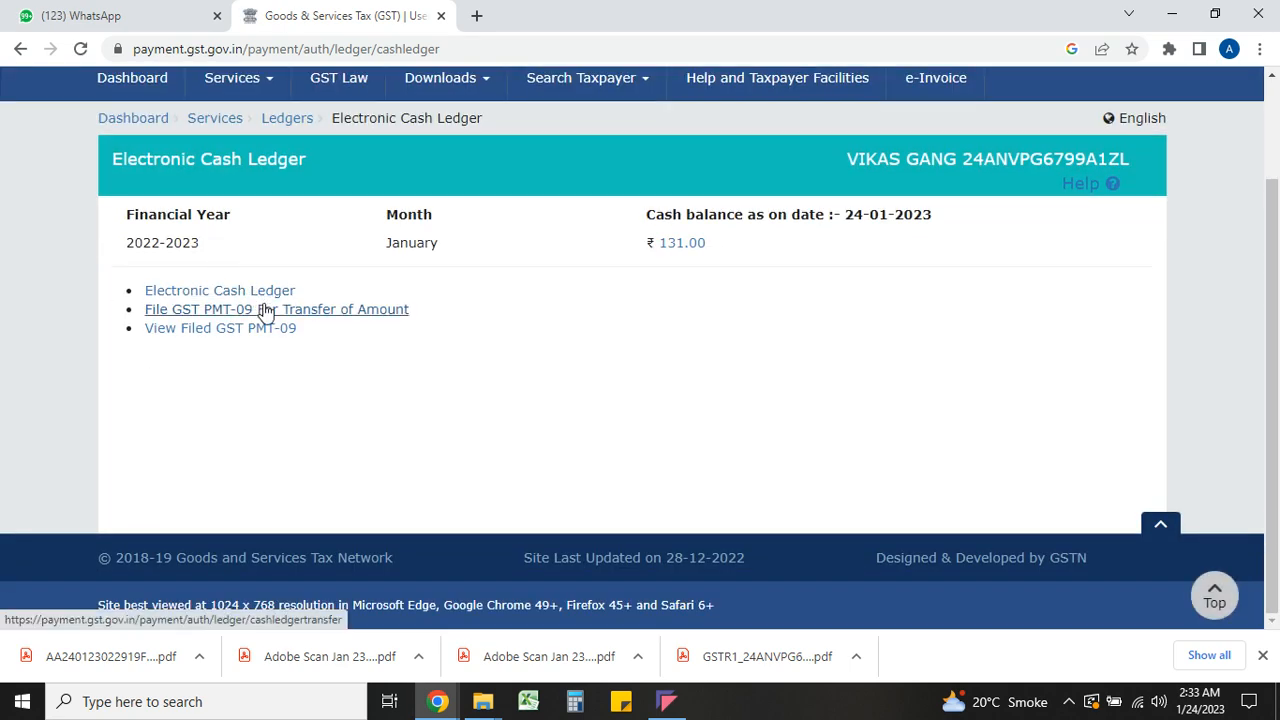
{"action": "left_click", "coordinate": [263, 309]}
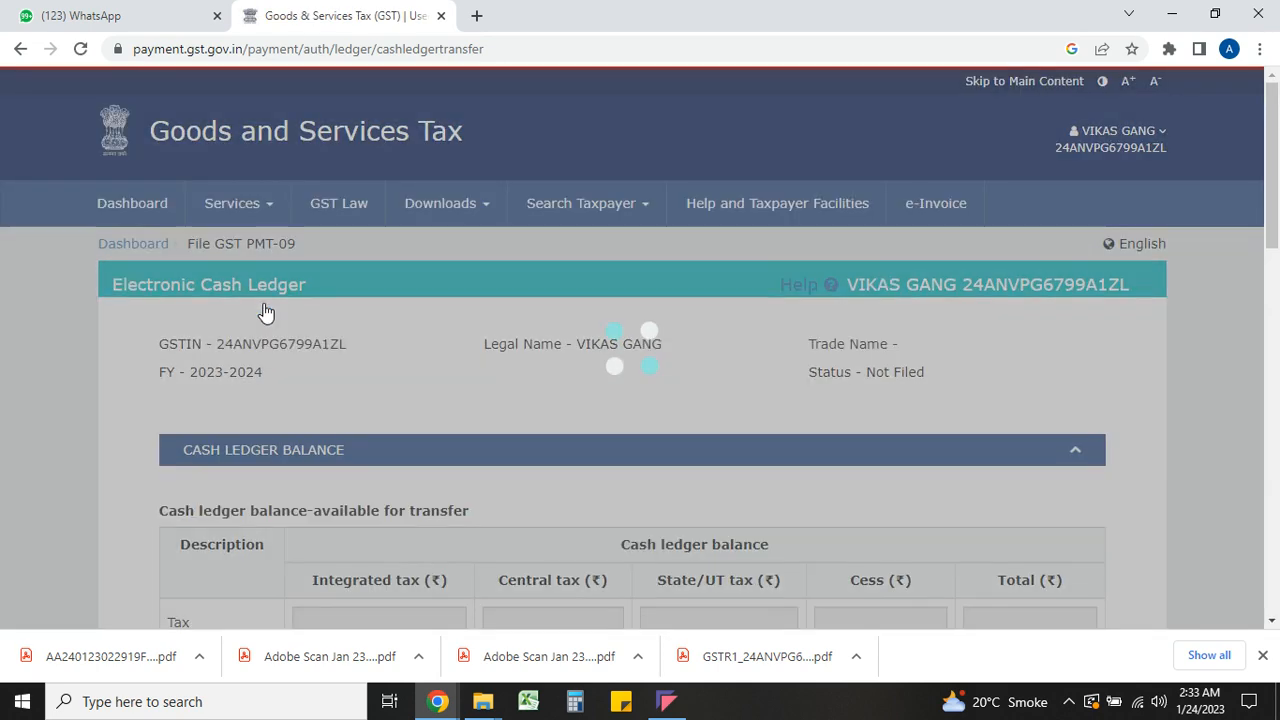
Set the transfer source to major head CGST with minor head Fee
{"action": "scroll", "coordinate": [265, 312], "scroll_direction": "down", "scroll_amount": 4}
{"action": "scroll", "coordinate": [264, 310], "scroll_direction": "down", "scroll_amount": 4}
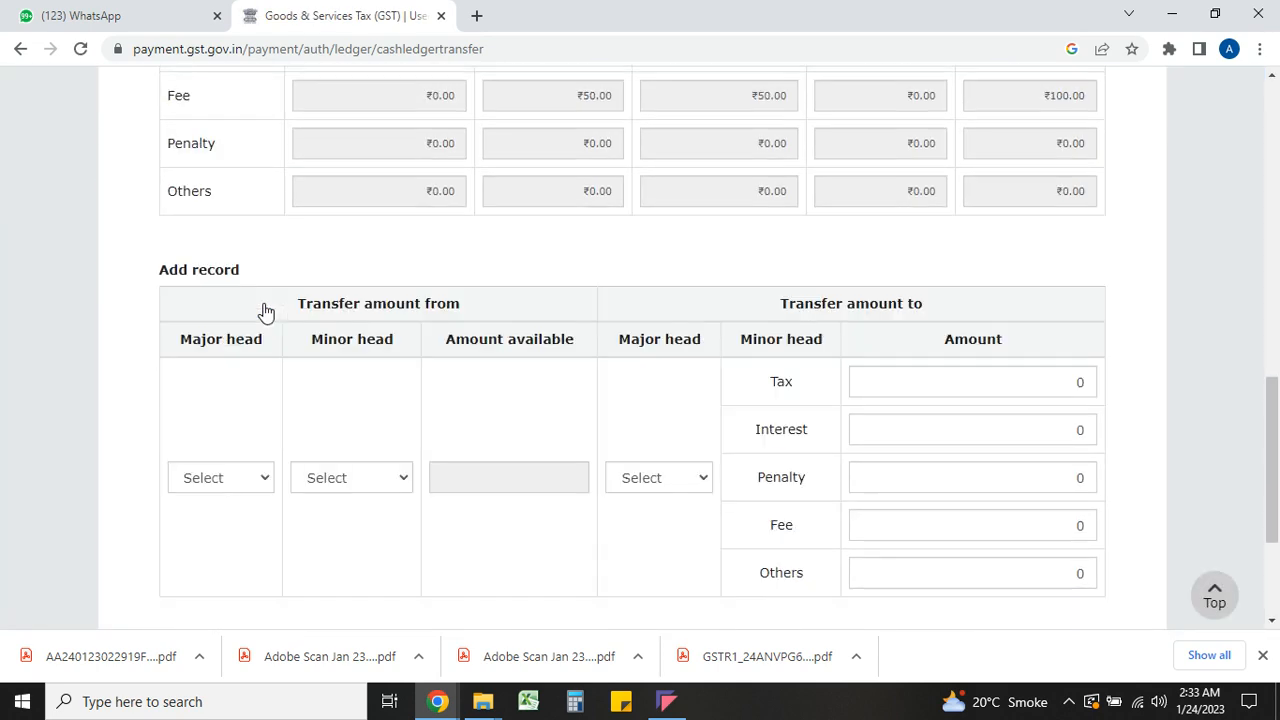
{"action": "left_click", "coordinate": [225, 244]}
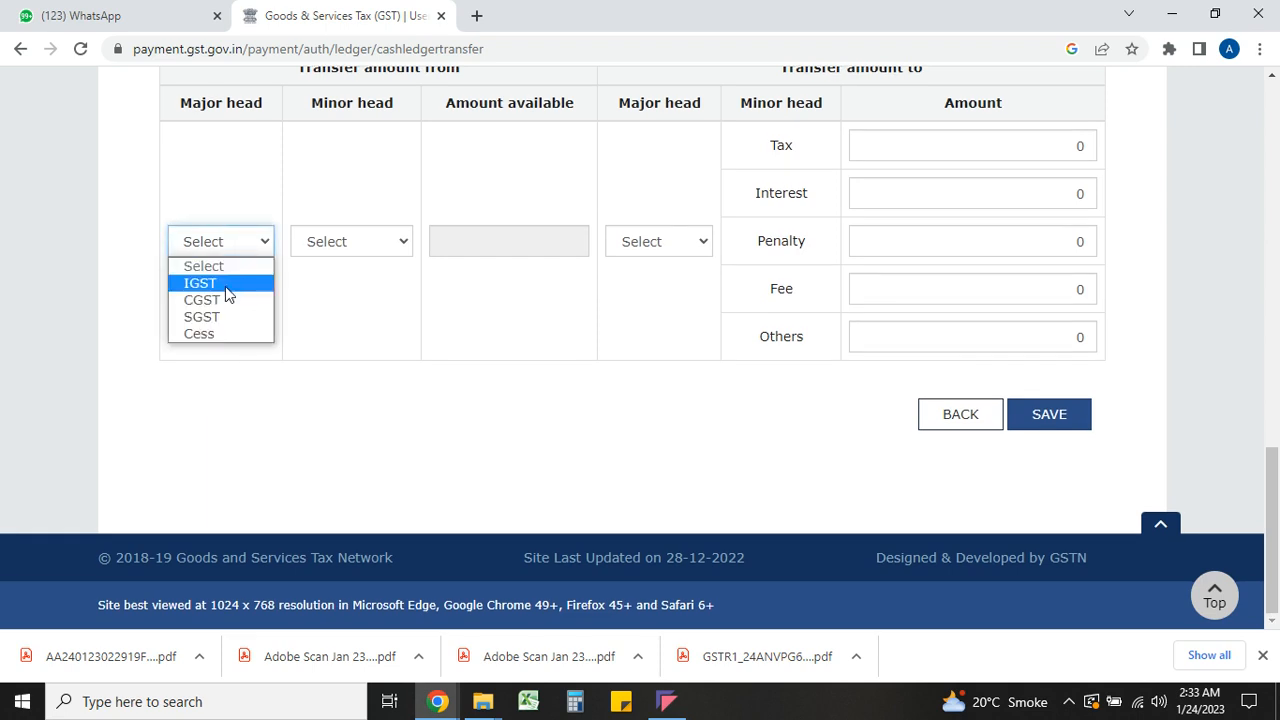
{"action": "left_click", "coordinate": [225, 295]}
{"action": "left_click", "coordinate": [330, 240]}
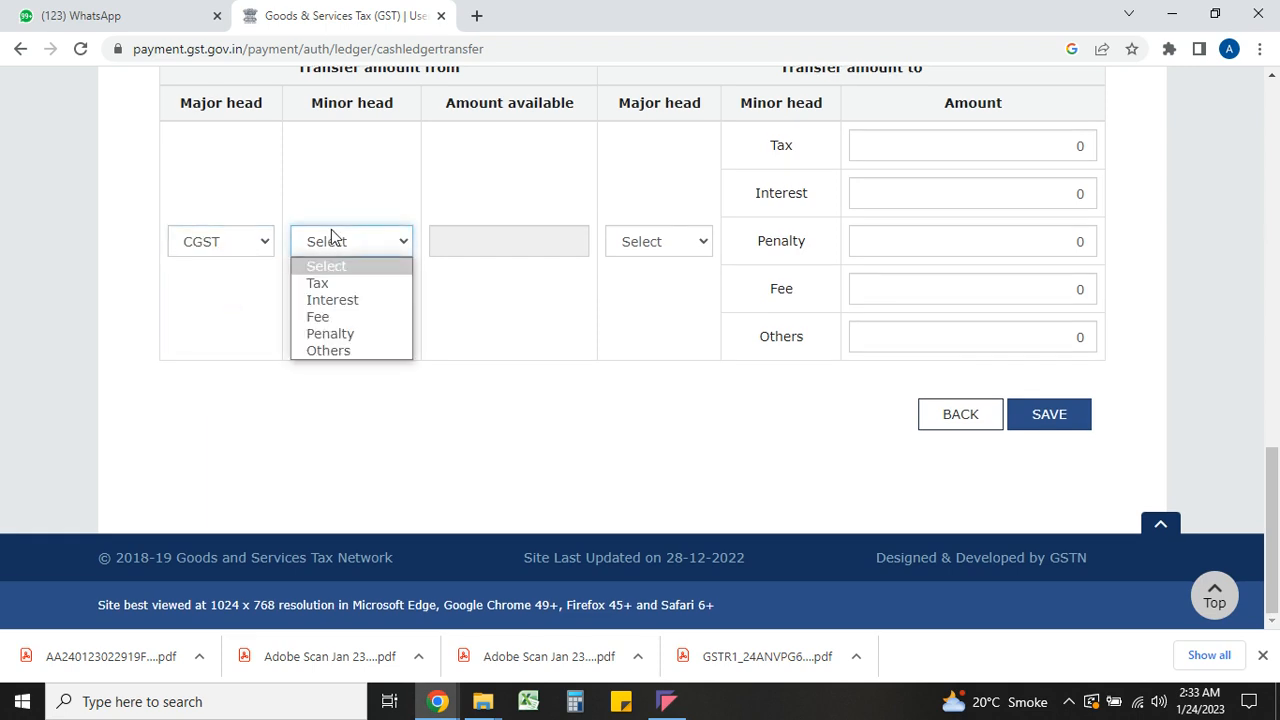
{"action": "left_click", "coordinate": [337, 284]}
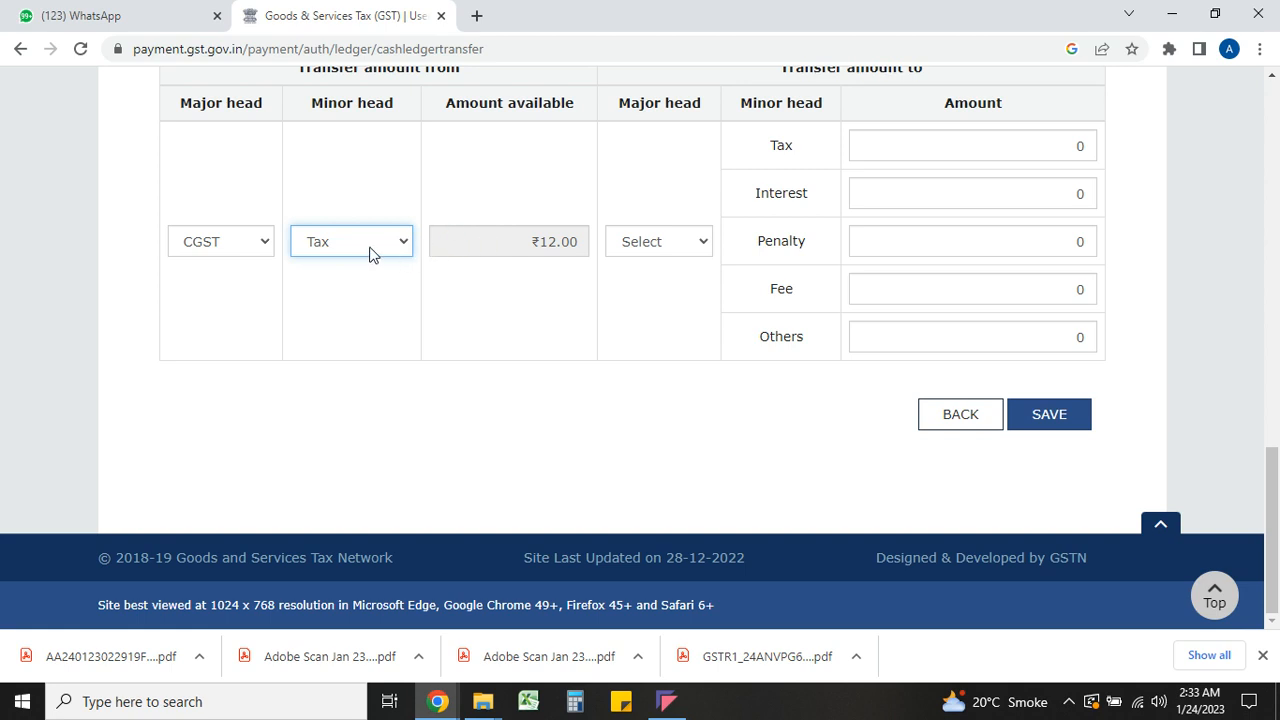
{"action": "left_click", "coordinate": [370, 254]}
{"action": "left_click", "coordinate": [364, 317]}
{"action": "left_click", "coordinate": [450, 317]}
{"action": "scroll", "coordinate": [450, 317], "scroll_direction": "up", "scroll_amount": 1}
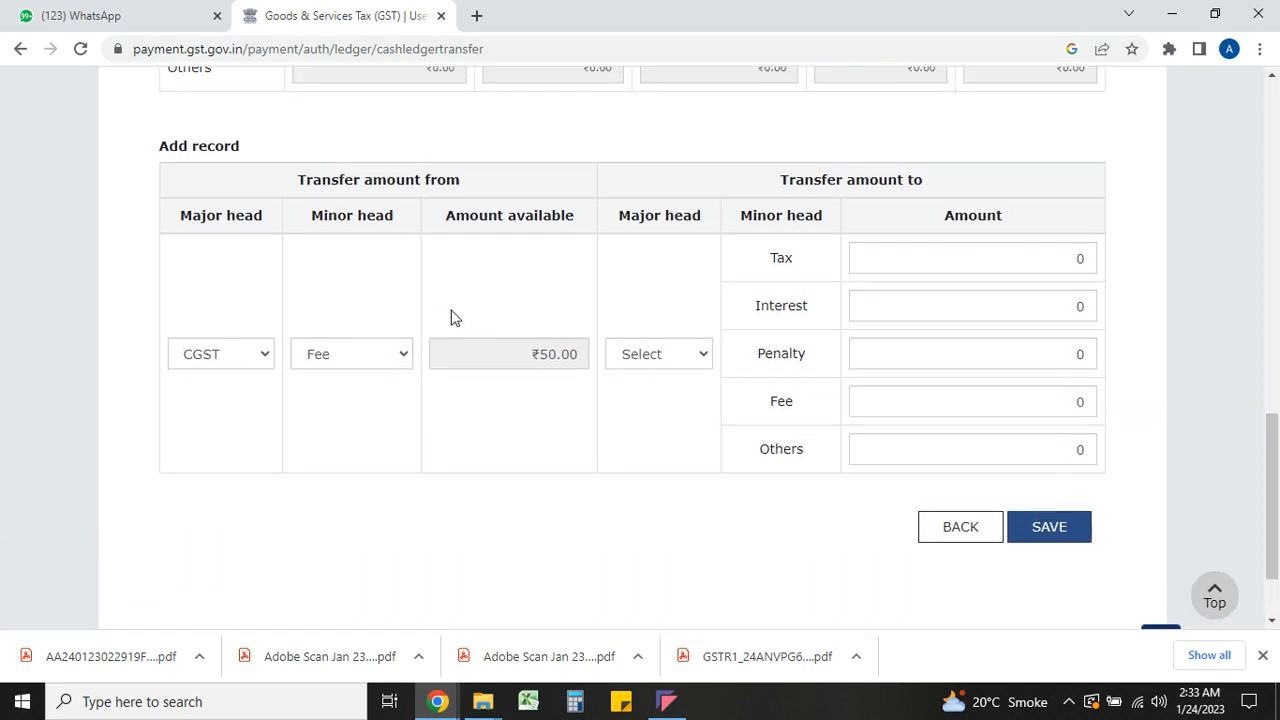
{"action": "scroll", "coordinate": [450, 317], "scroll_direction": "up", "scroll_amount": 1}
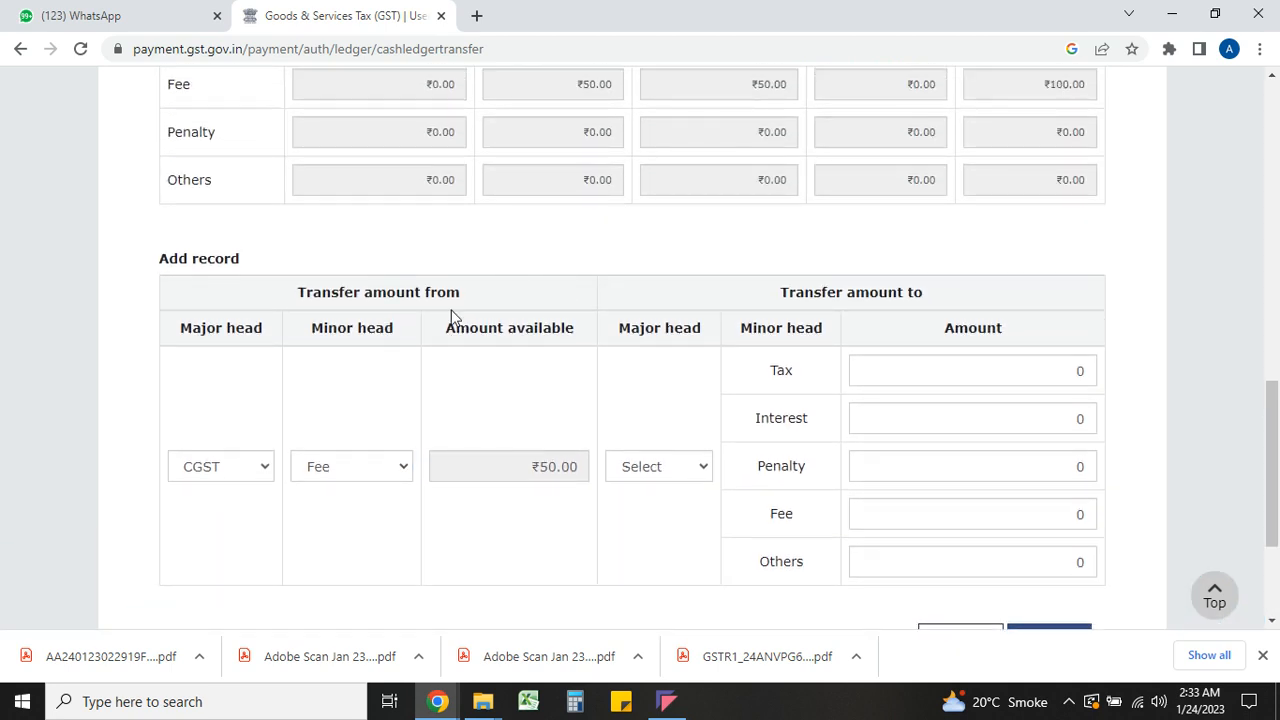
{"action": "left_click", "coordinate": [351, 470]}
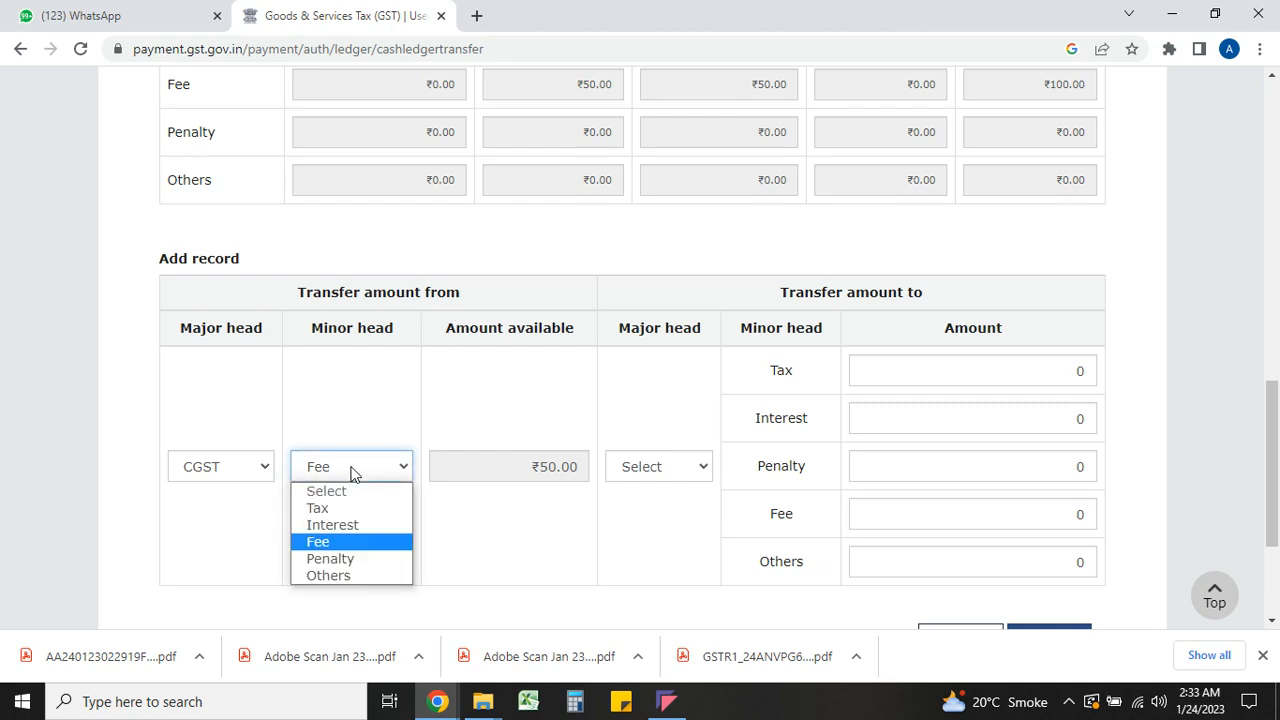
{"action": "left_click", "coordinate": [351, 470]}
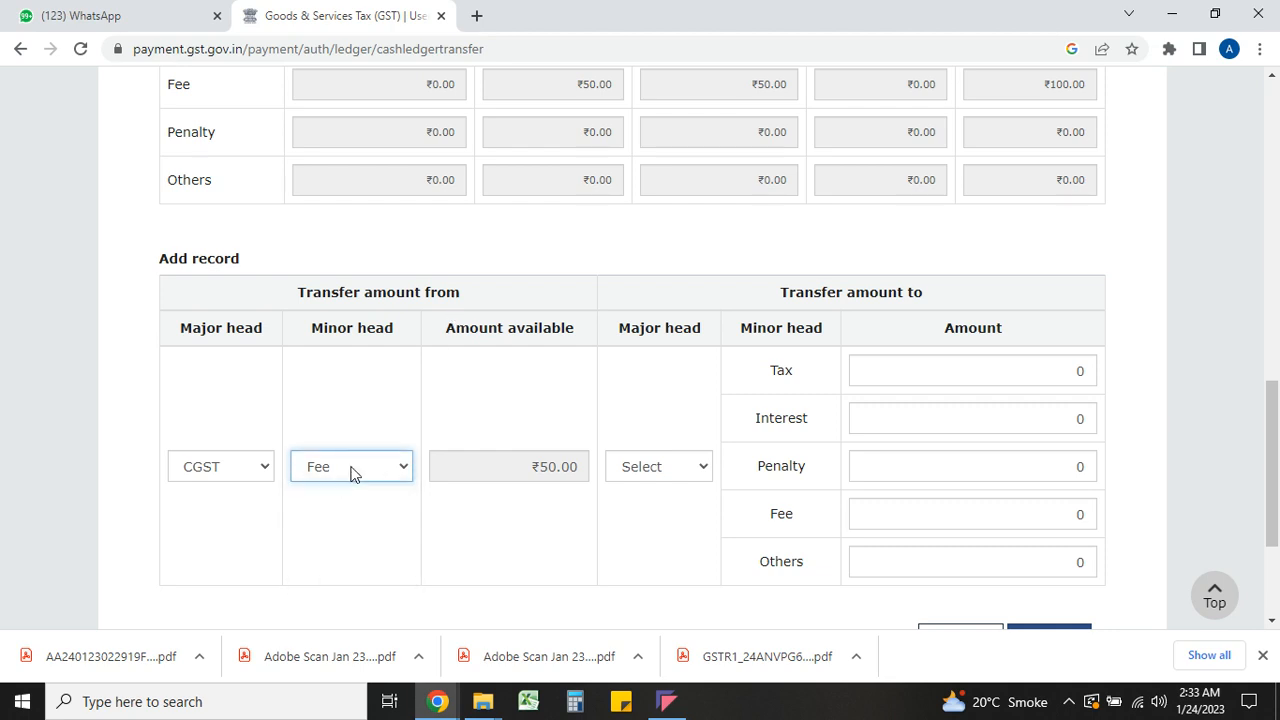
Make CGST the destination major head and enter ₹50 in its Interest amount
{"action": "left_click", "coordinate": [658, 468]}
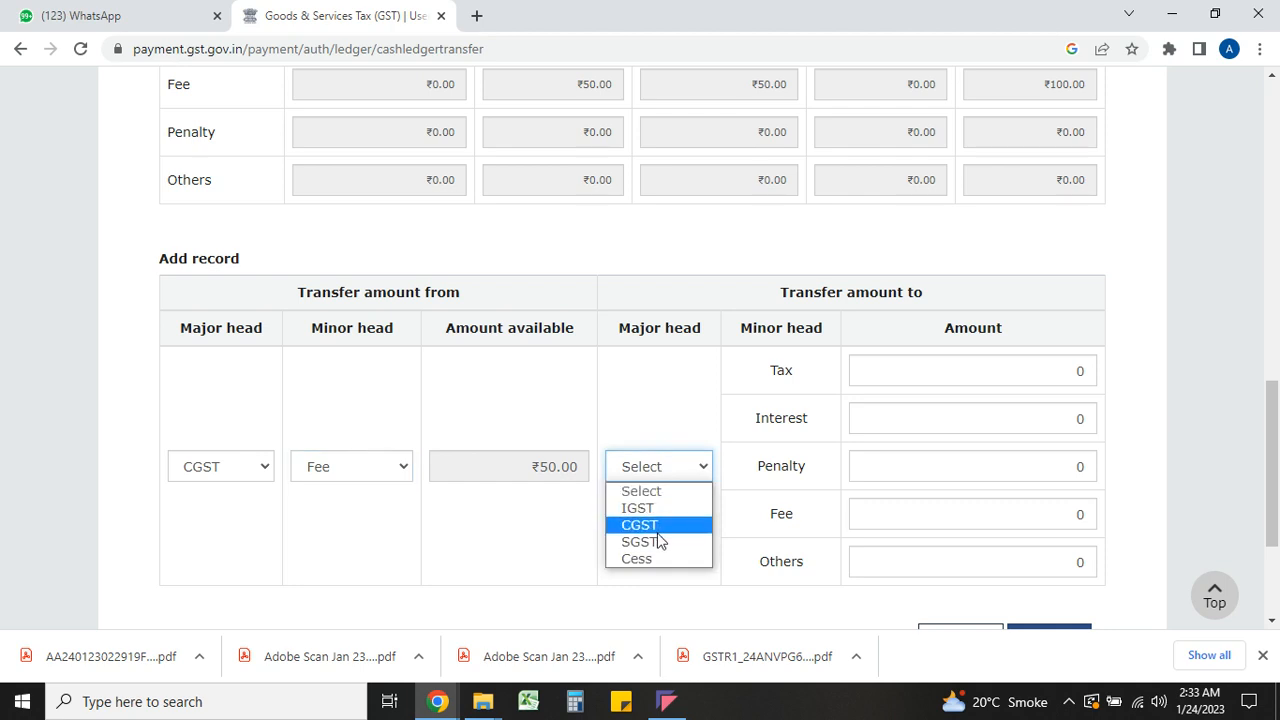
{"action": "left_click", "coordinate": [660, 527]}
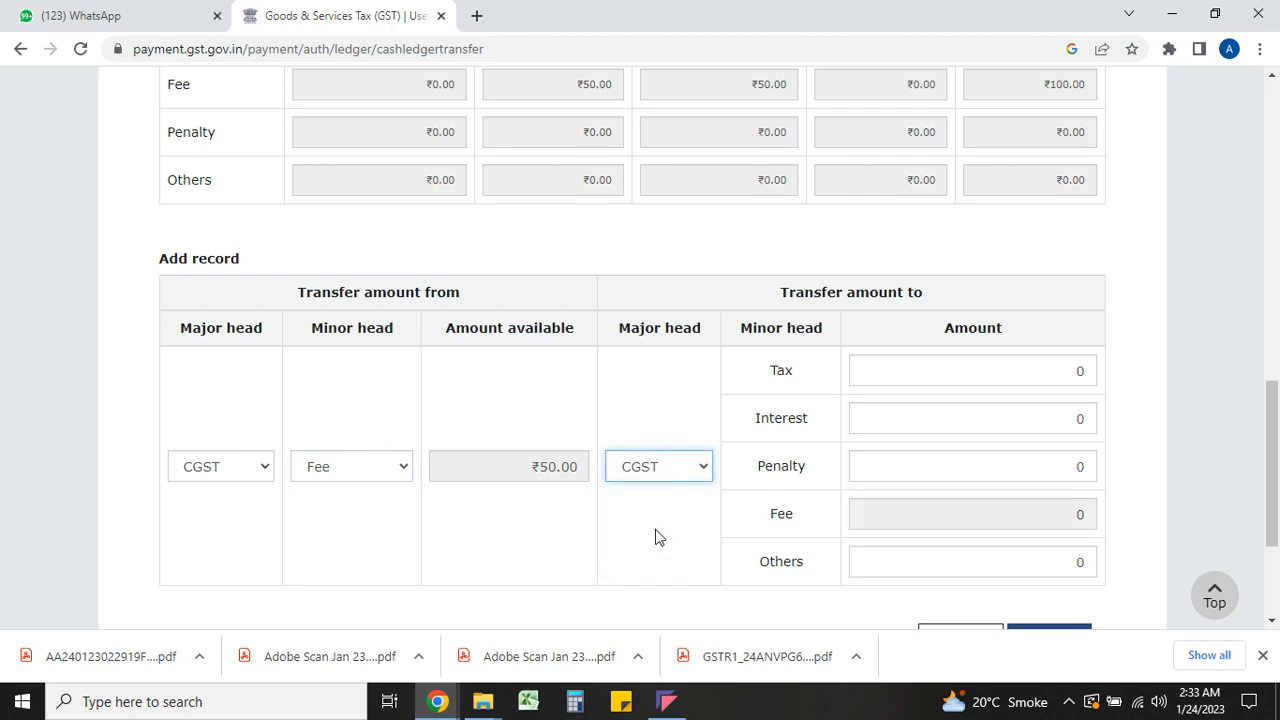
{"action": "left_click", "coordinate": [904, 414]}
{"action": "type", "text": "500"}
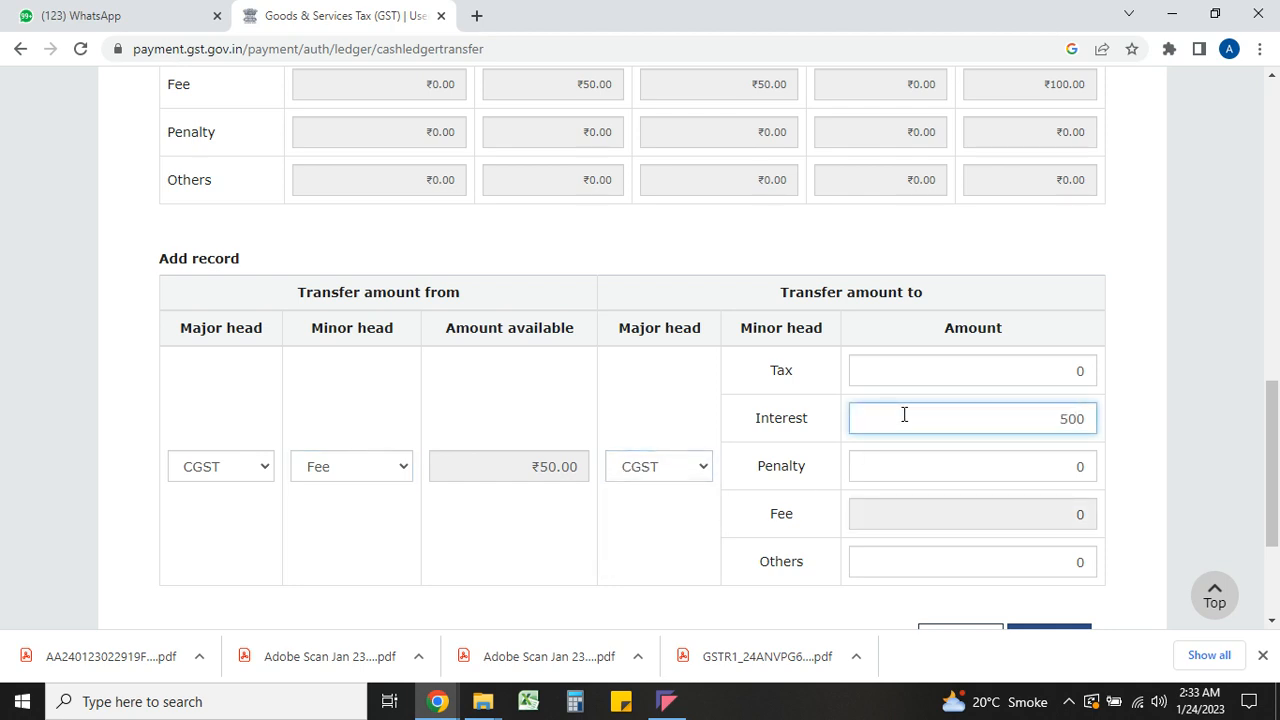
{"action": "key", "text": "Delete"}
{"action": "left_click", "coordinate": [634, 537]}
{"action": "scroll", "coordinate": [633, 537], "scroll_direction": "up", "scroll_amount": 2}
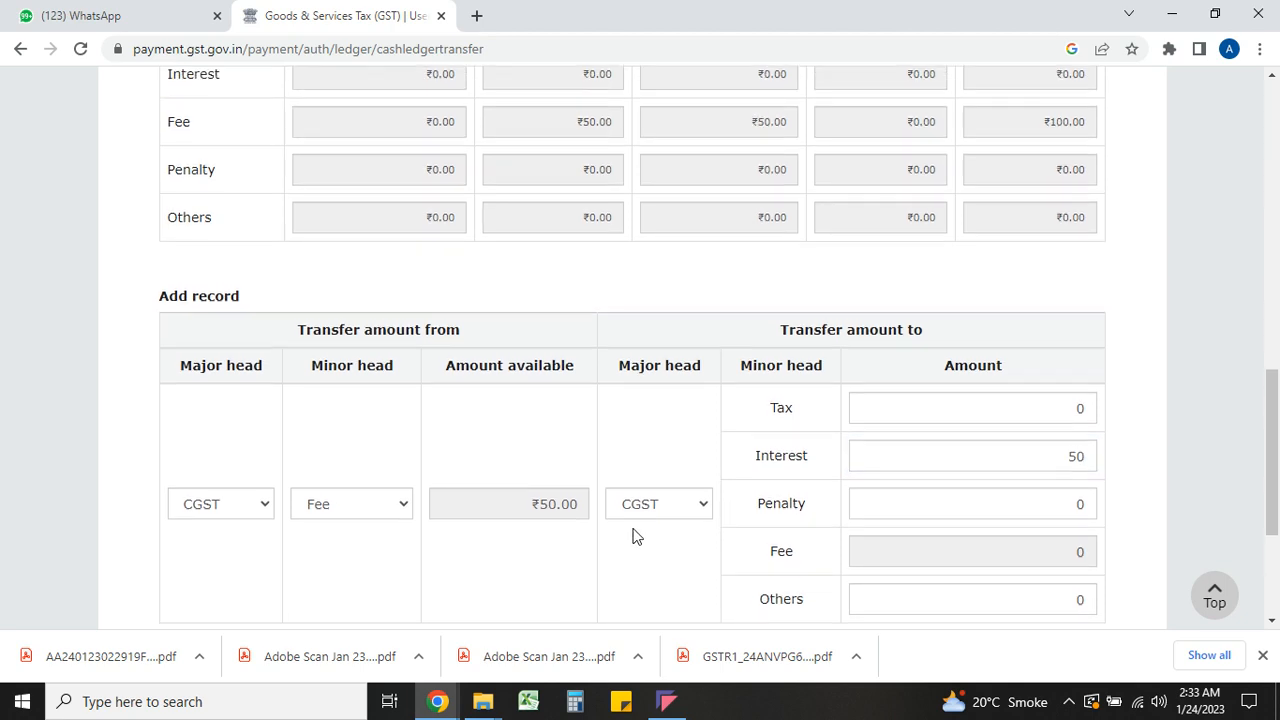
{"action": "scroll", "coordinate": [634, 537], "scroll_direction": "up", "scroll_amount": 5}
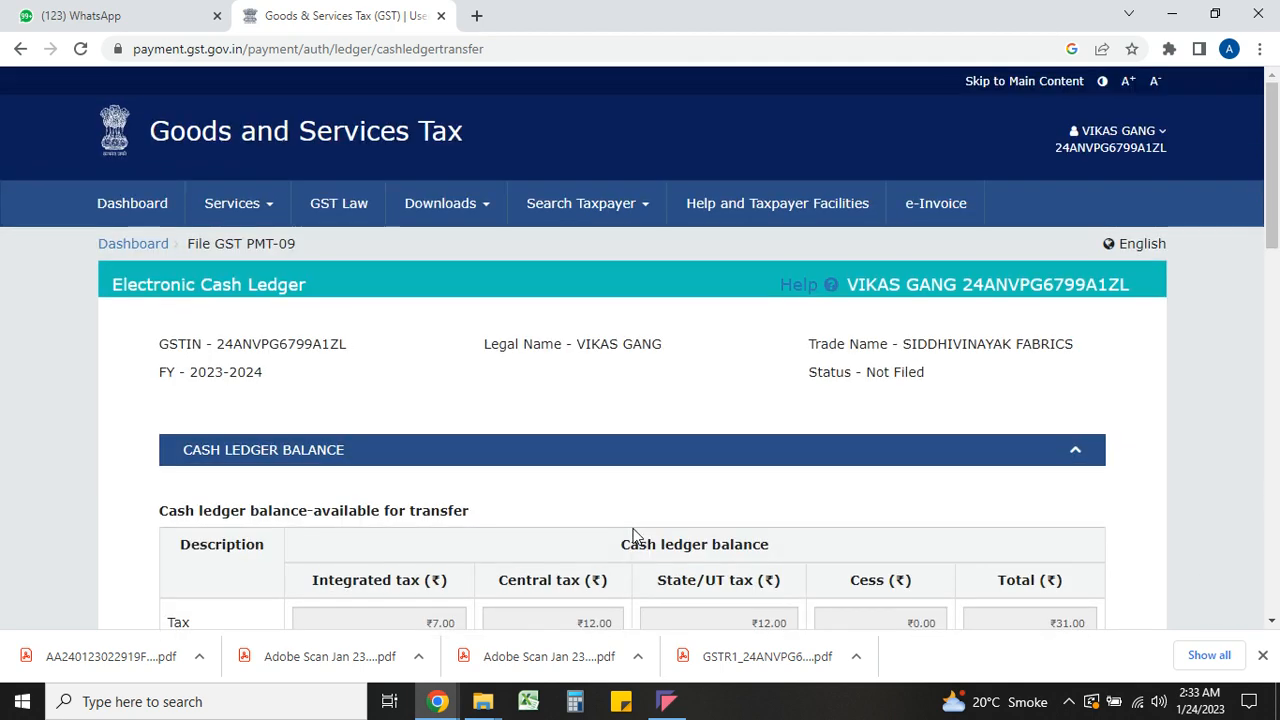
{"action": "scroll", "coordinate": [633, 537], "scroll_direction": "down", "scroll_amount": 2}
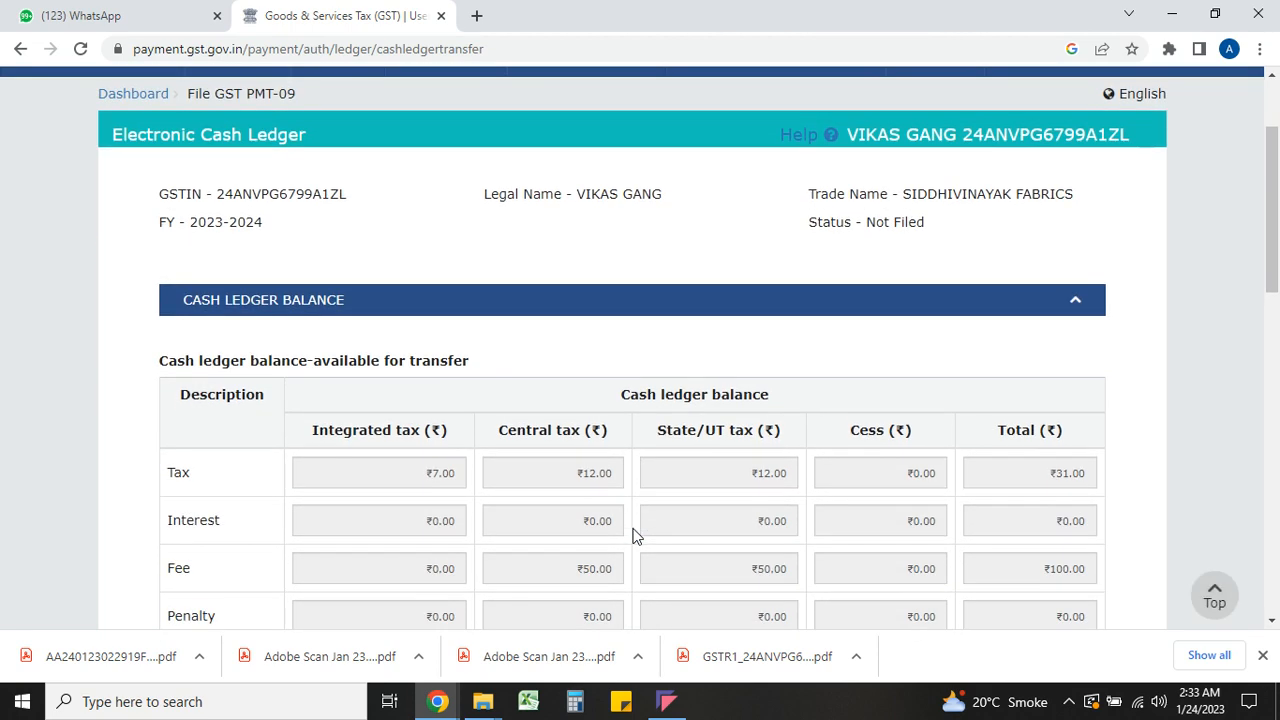